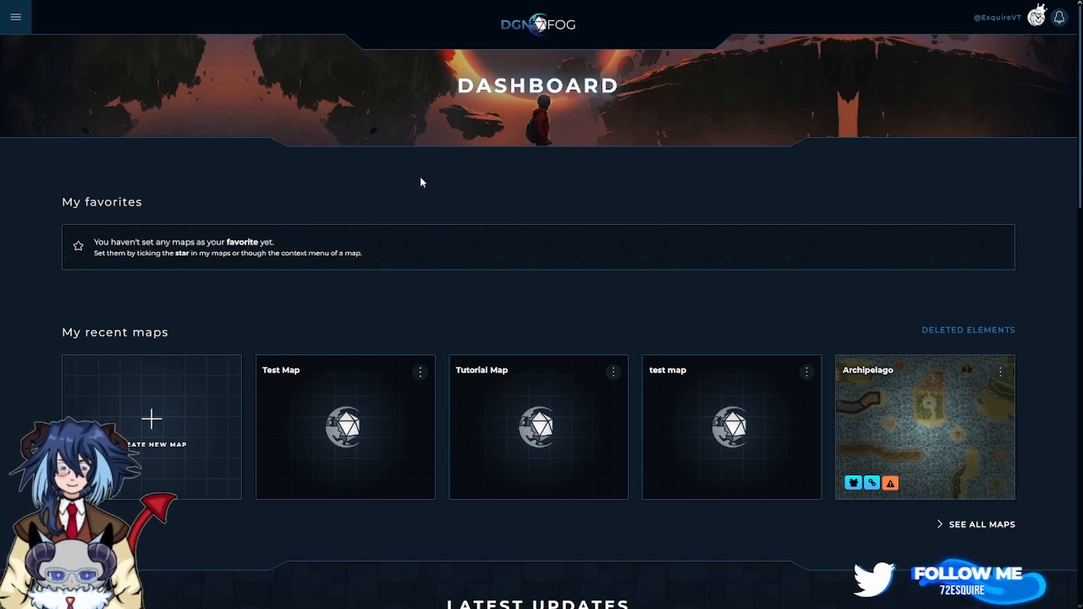
# Start a new map, keeping the default Small - 15x15 size preset with 100-pixel grid.
pyautogui.click(15, 19)
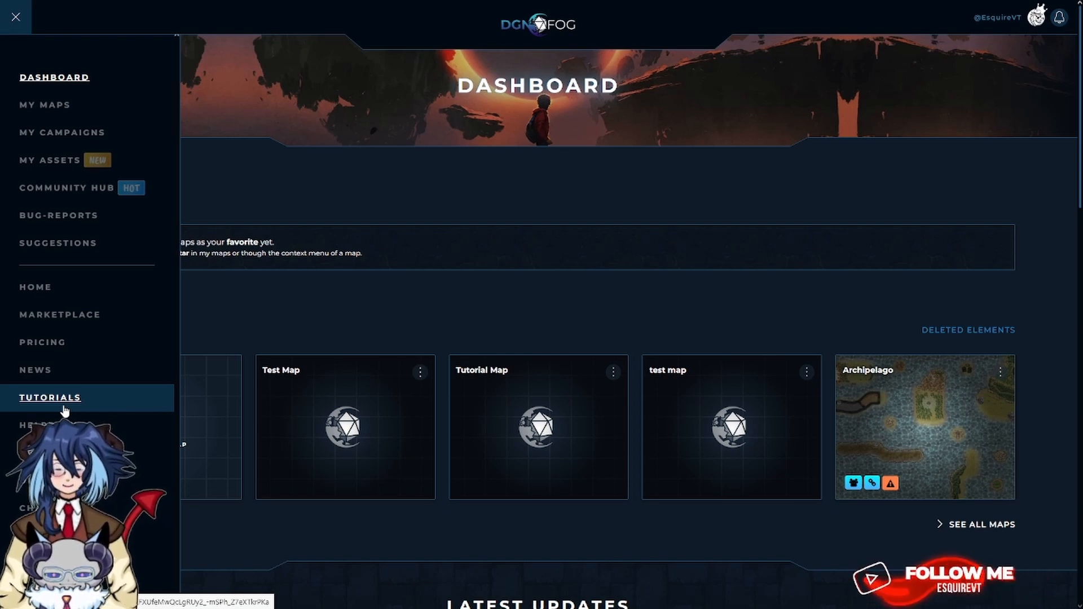
pyautogui.click(378, 198)
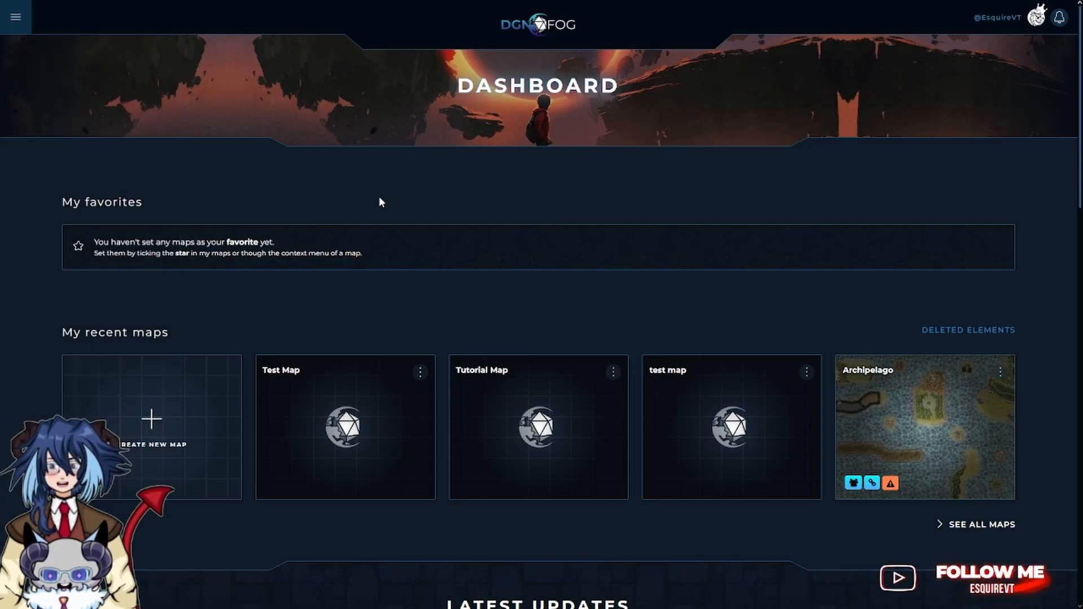
pyautogui.click(162, 431)
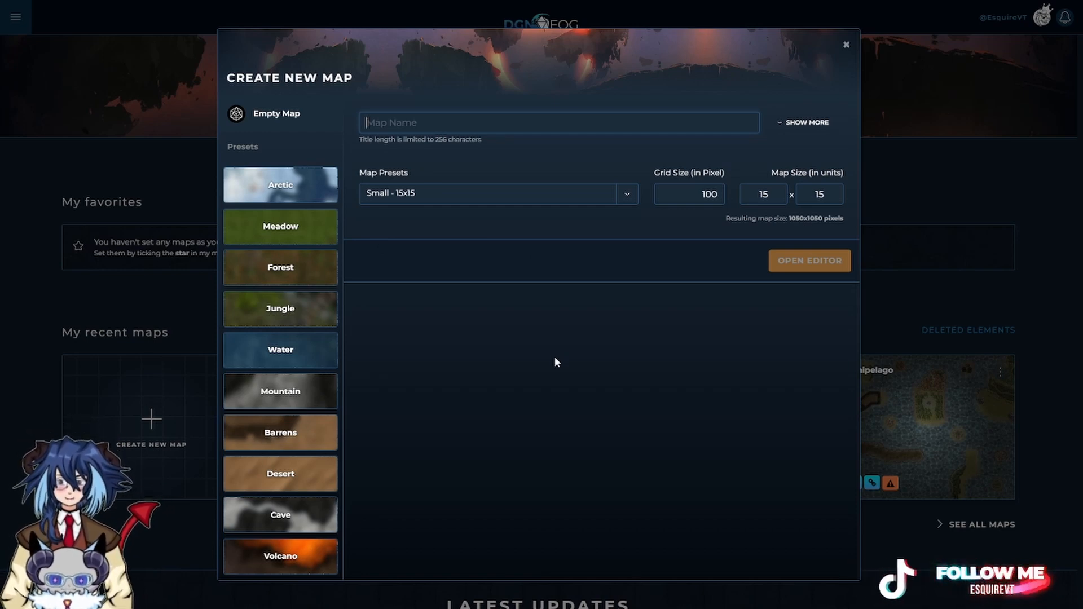
pyautogui.click(627, 197)
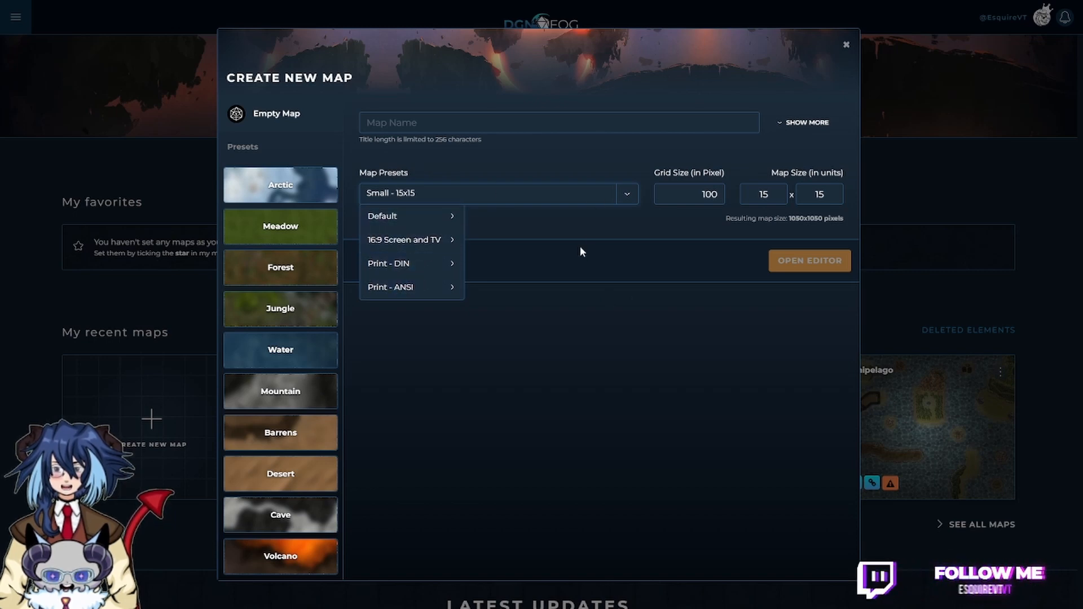
pyautogui.click(558, 228)
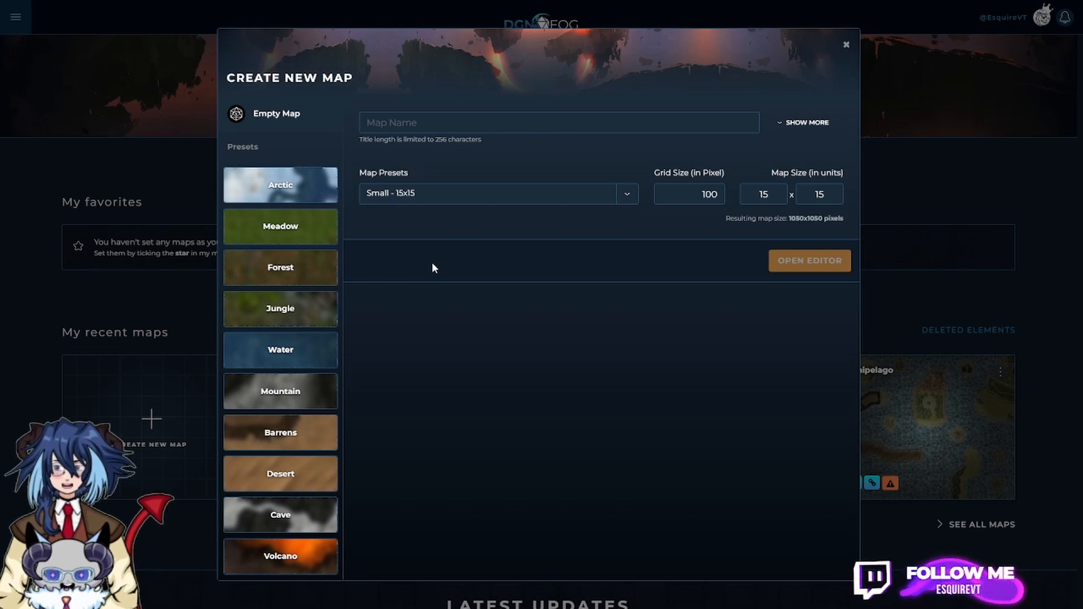
# Choose the plain 1 Meadow preset from the Meadow map presets.
pyautogui.click(299, 235)
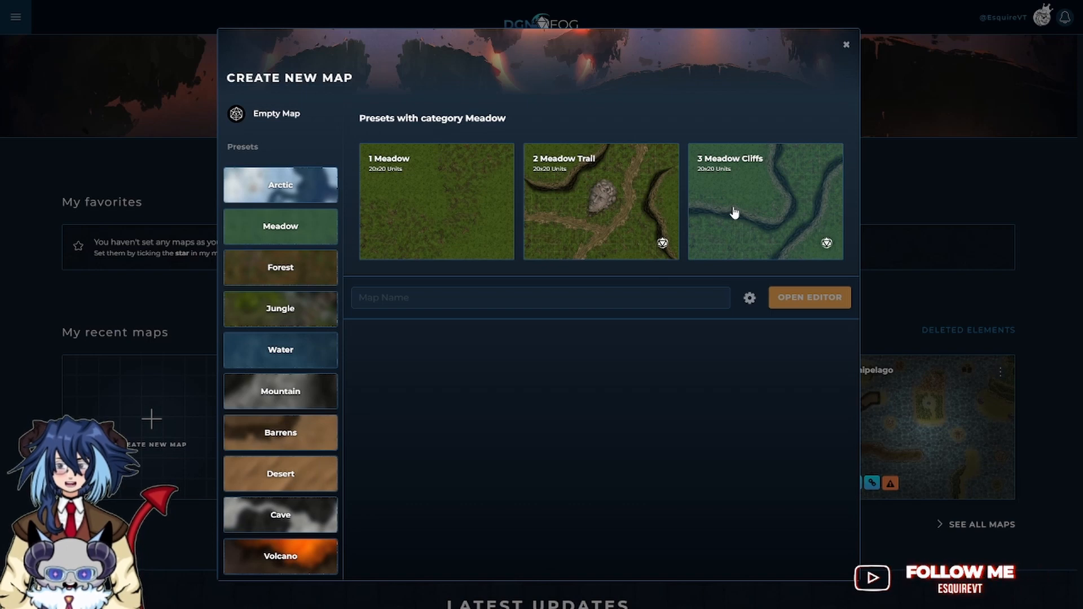
pyautogui.click(448, 188)
pyautogui.click(448, 188)
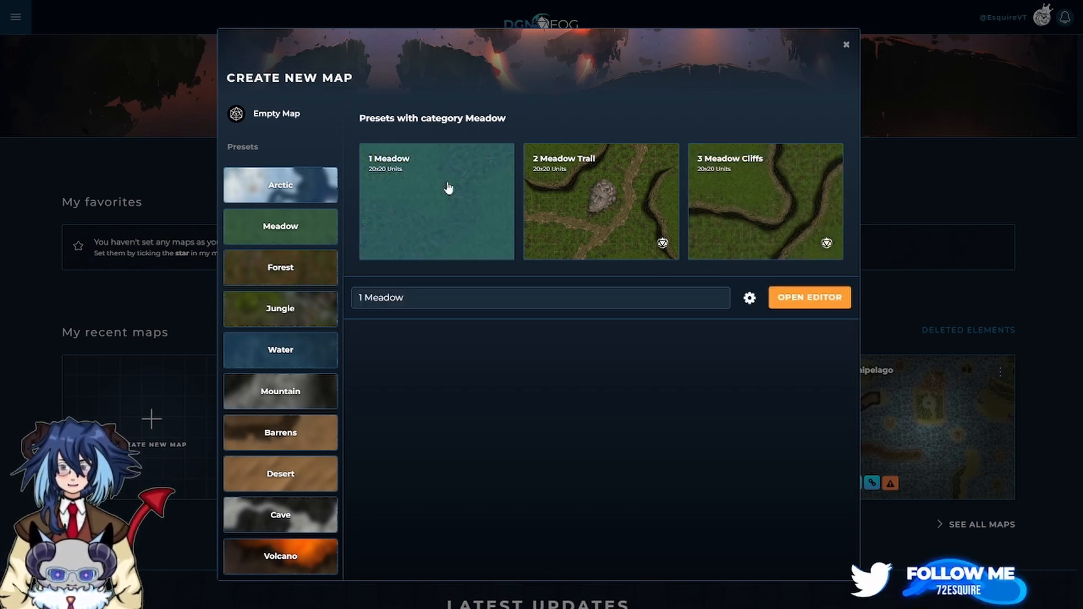
pyautogui.click(264, 117)
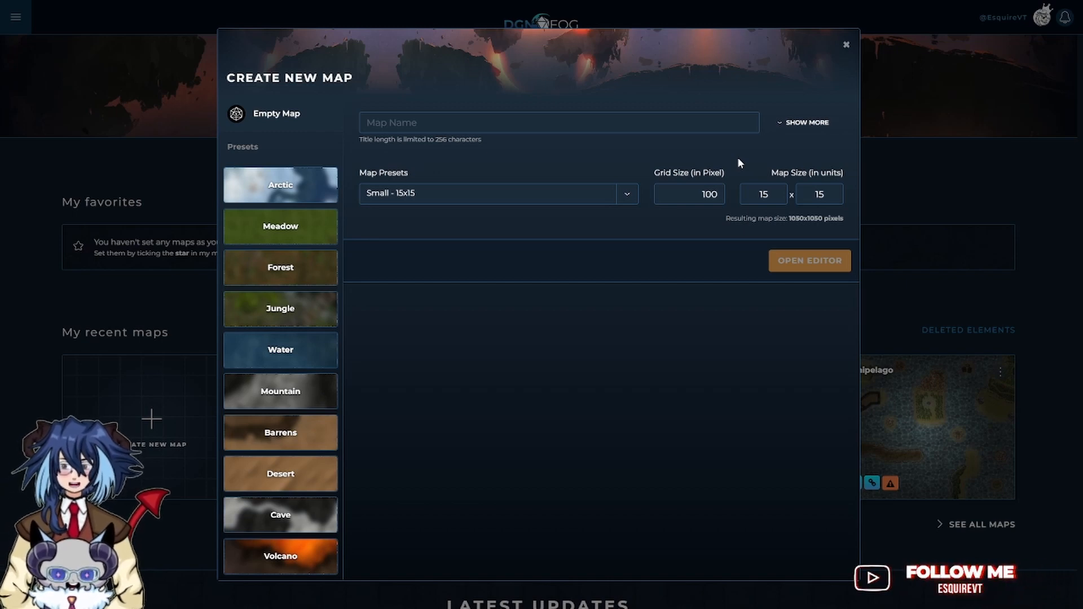
pyautogui.click(288, 233)
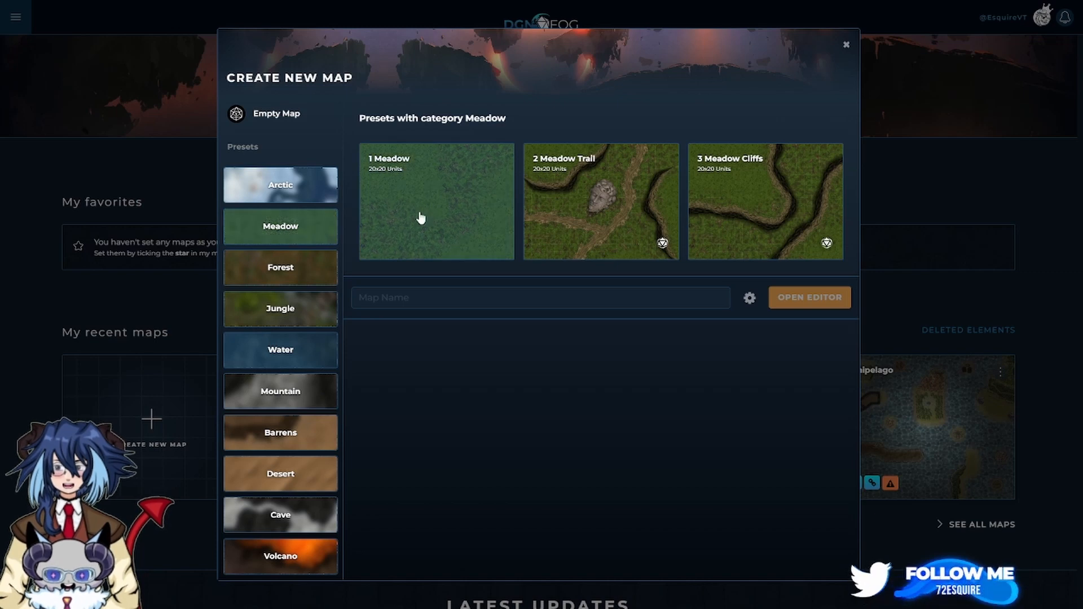
pyautogui.click(403, 182)
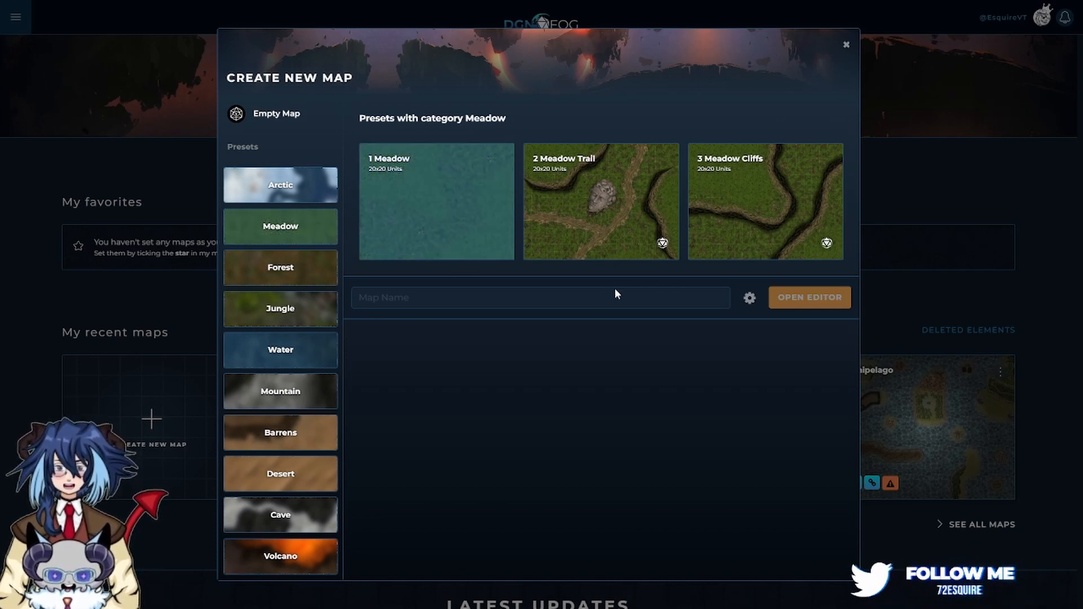
# Name the map 'Travel Lodge' and open it in the editor.
pyautogui.click(595, 300)
pyautogui.press('BackSpace')
pyautogui.press('BackSpace')
pyautogui.press('BackSpace')
pyautogui.press('BackSpace')
pyautogui.press('BackSpace')
pyautogui.press('BackSpace')
pyautogui.press('BackSpace')
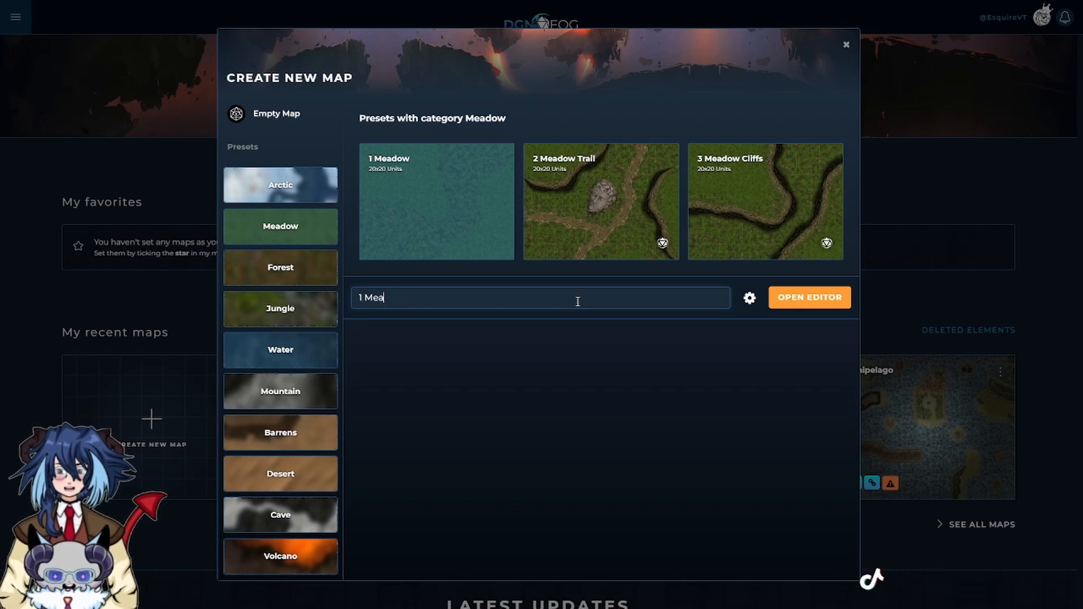
pyautogui.press('BackSpace')
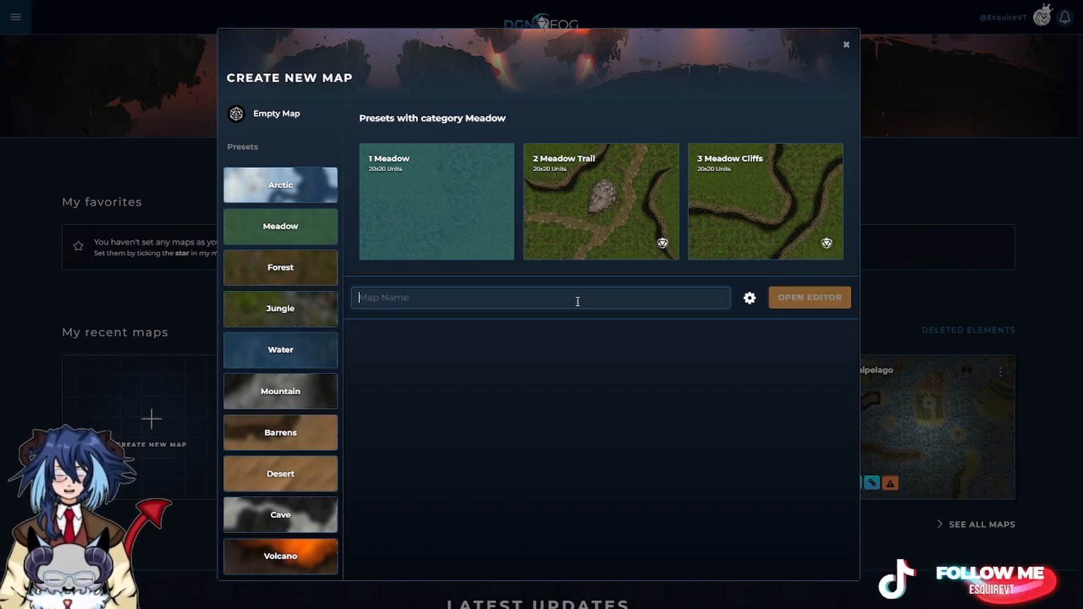
pyautogui.write('Travel ')
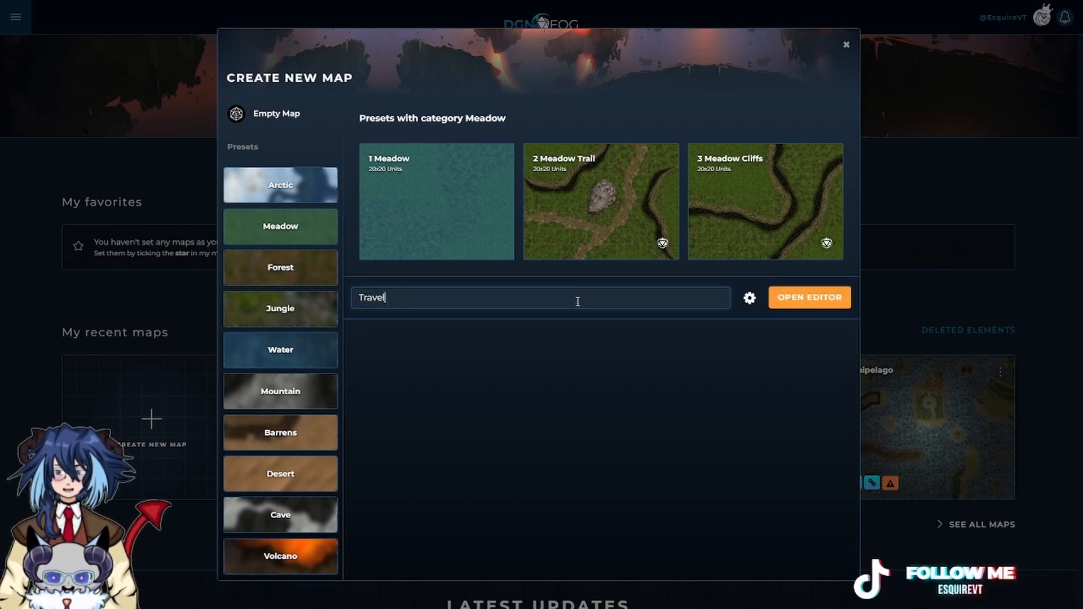
pyautogui.write('Lodge')
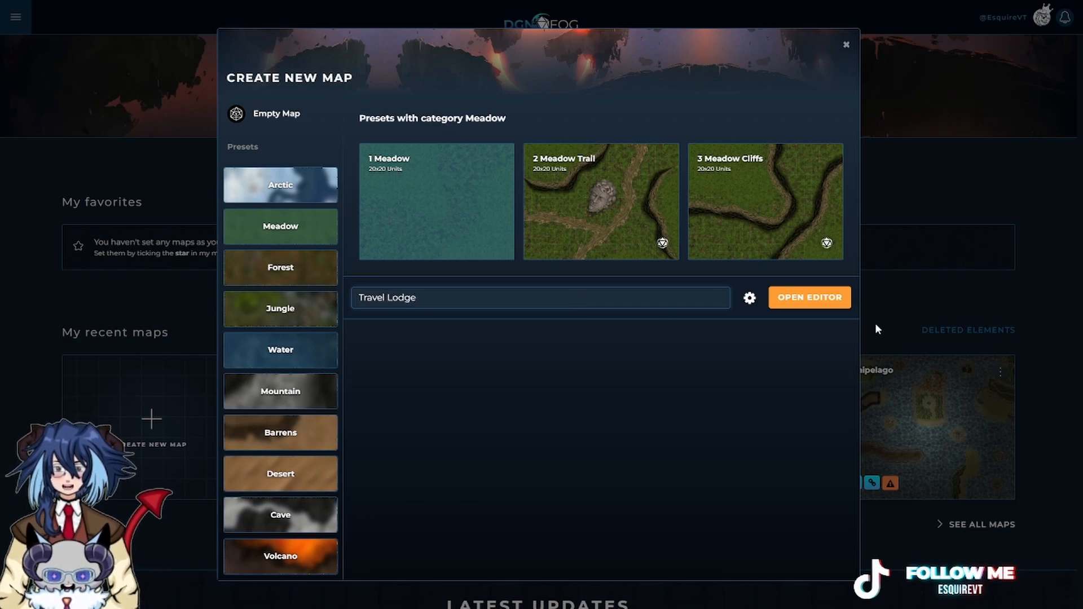
pyautogui.click(819, 303)
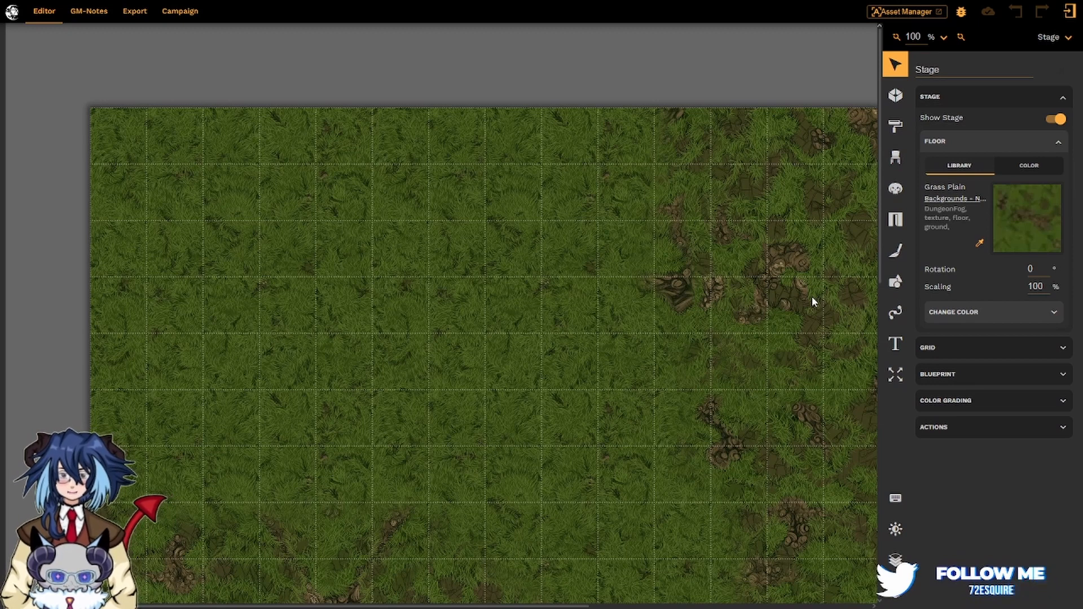
# Browse the editor's keyboard shortcuts list, then select the dense grass patch on the map.
pyautogui.click(898, 501)
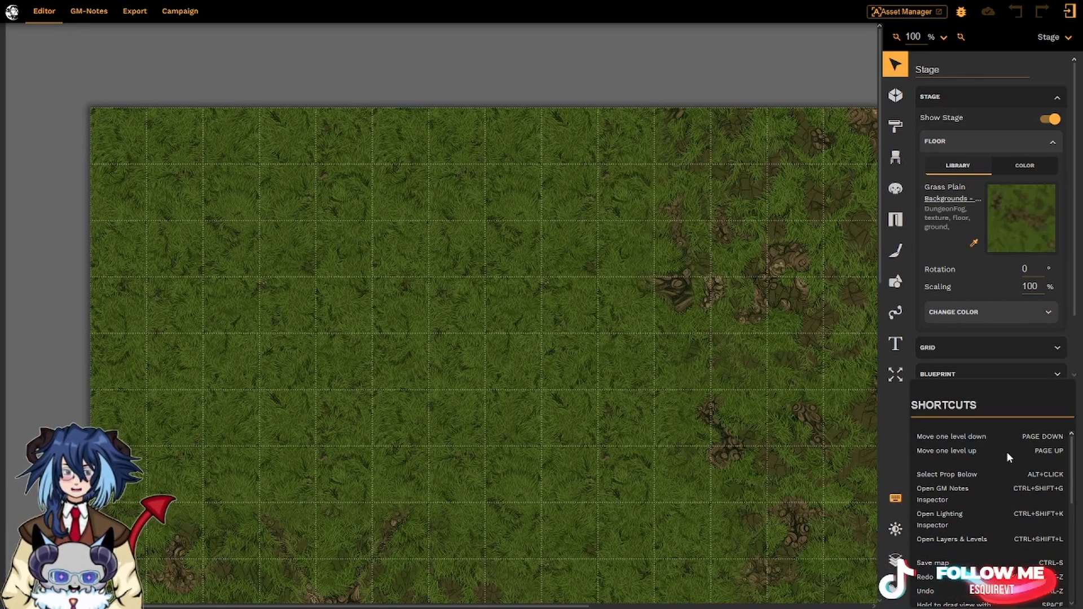
pyautogui.scroll(-5, 989, 485)
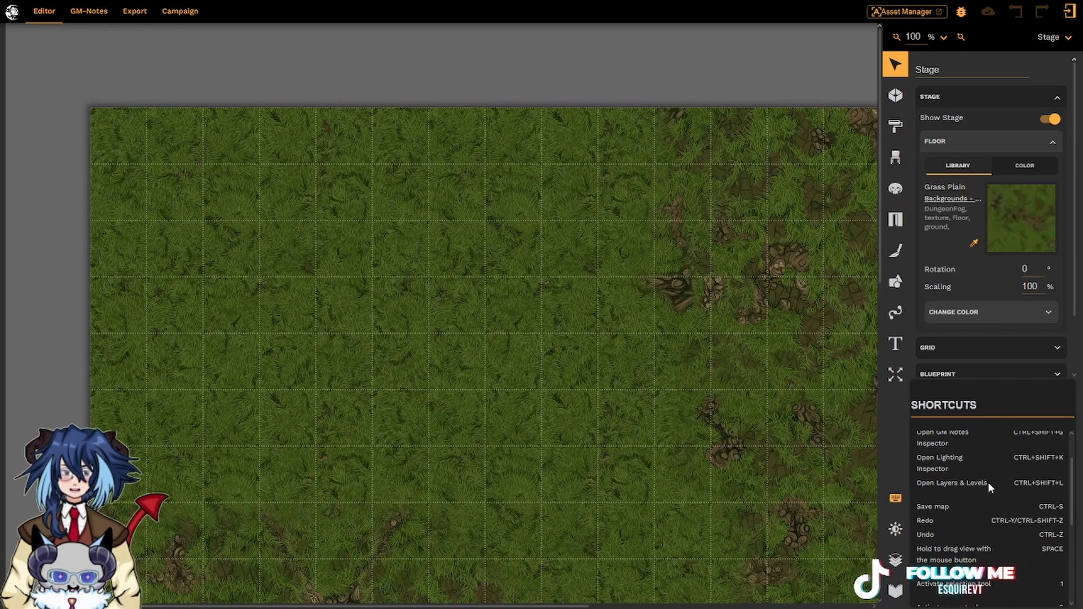
pyautogui.scroll(-3, 987, 481)
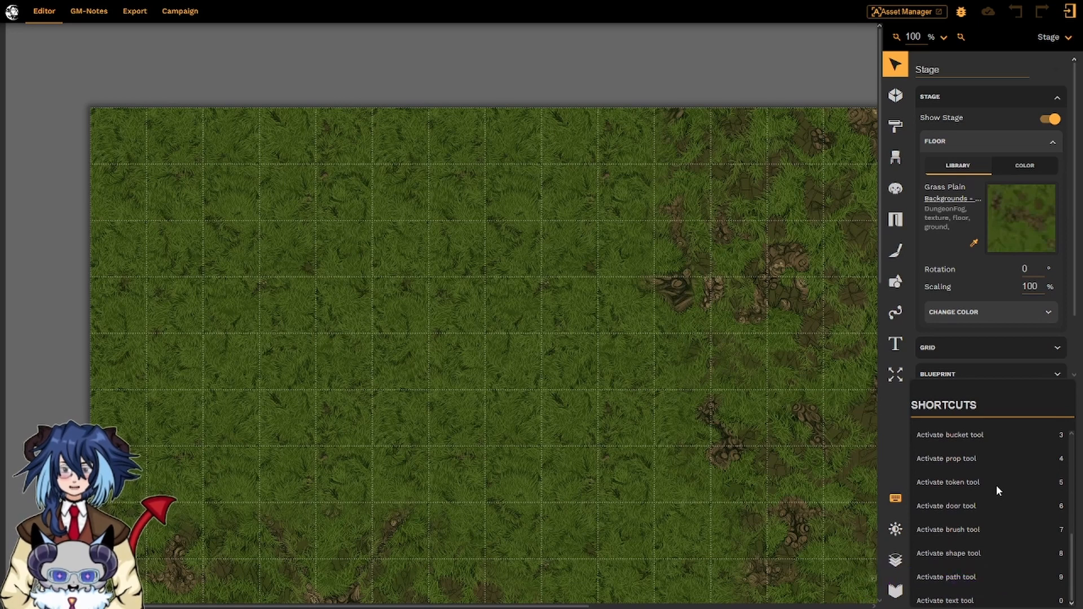
pyautogui.scroll(10, 996, 486)
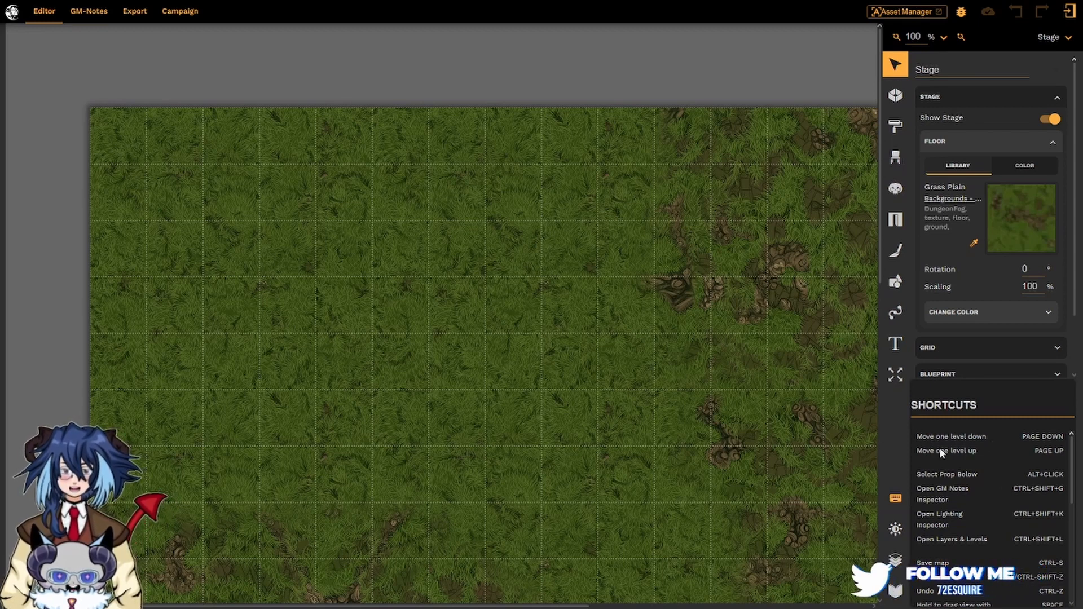
pyautogui.scroll(-5, 970, 485)
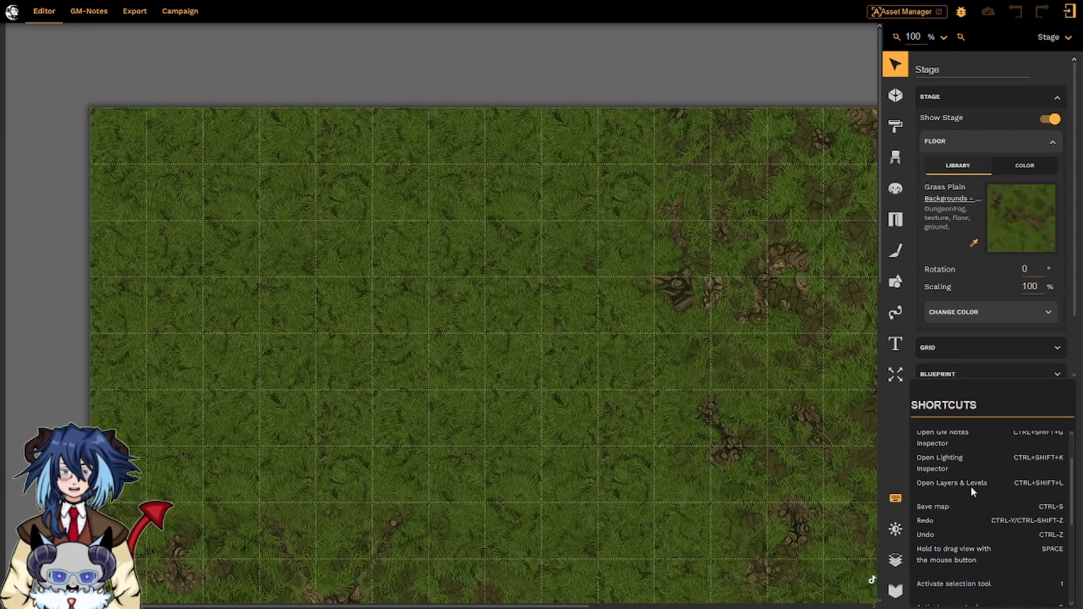
pyautogui.scroll(-3, 970, 486)
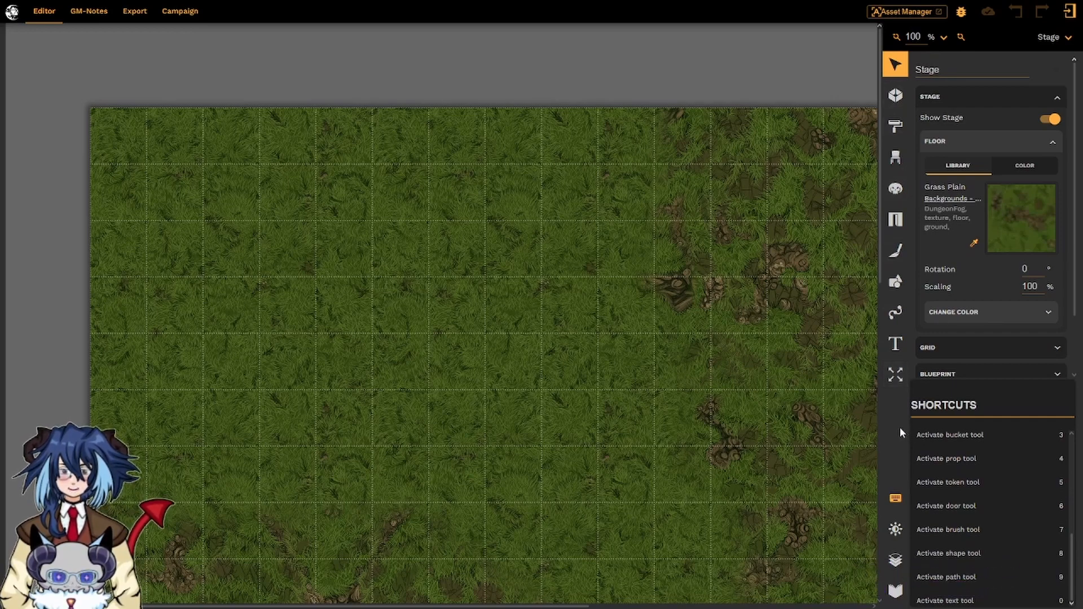
pyautogui.click(592, 356)
# Deselect the grass brush stroke and switch to the Draw Rooms tool with R.
pyautogui.scroll(-1, 592, 356)
pyautogui.scroll(-4, 592, 355)
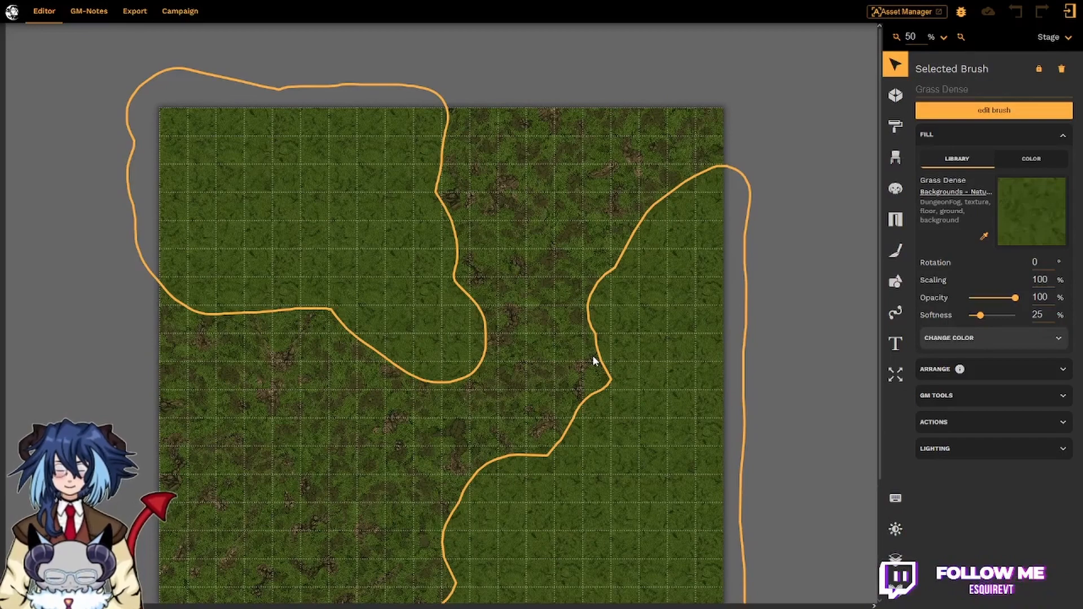
pyautogui.scroll(-2, 594, 361)
pyautogui.scroll(1, 594, 362)
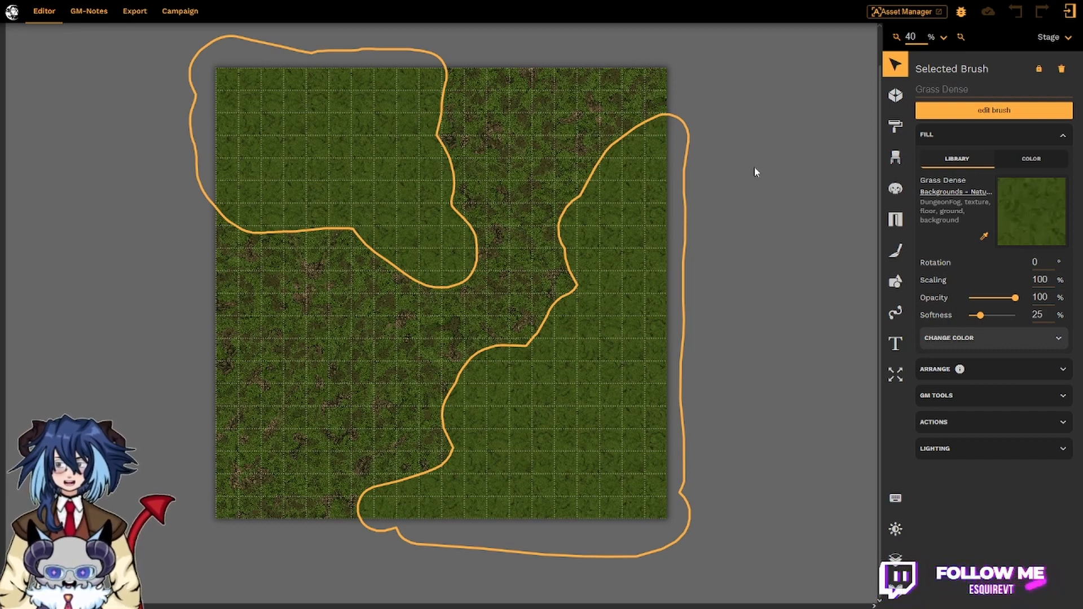
pyautogui.click(726, 288)
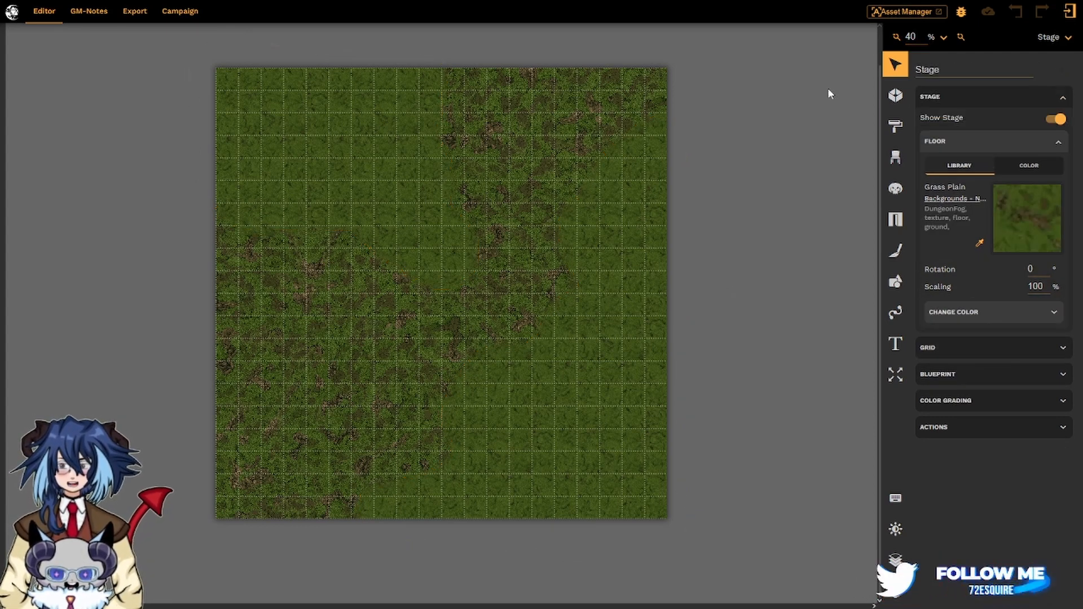
pyautogui.press('r')
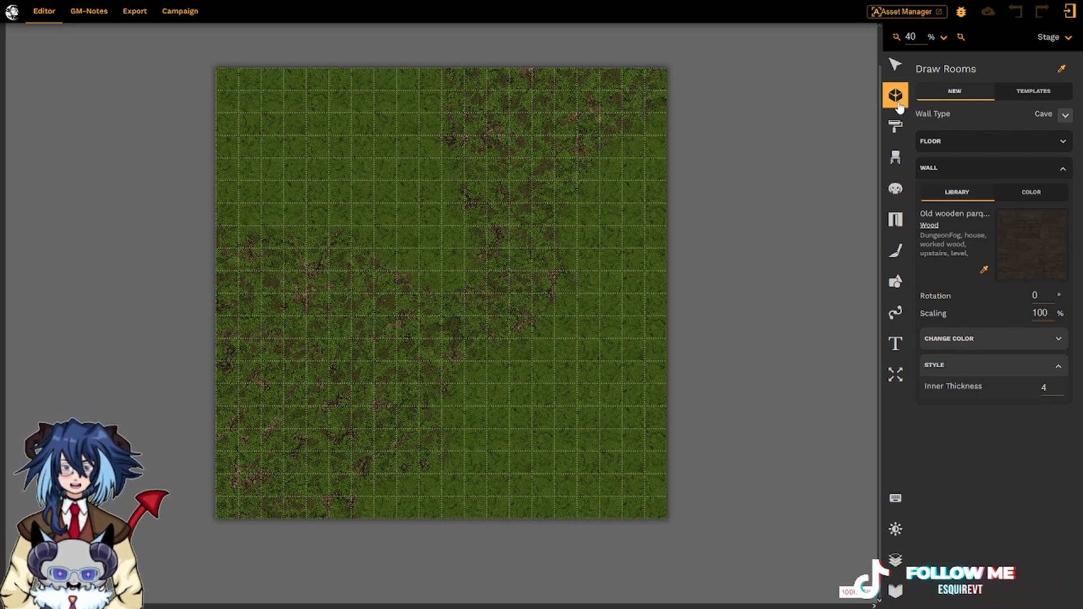
# Change the room wall type from Cave to Normal.
pyautogui.click(1065, 116)
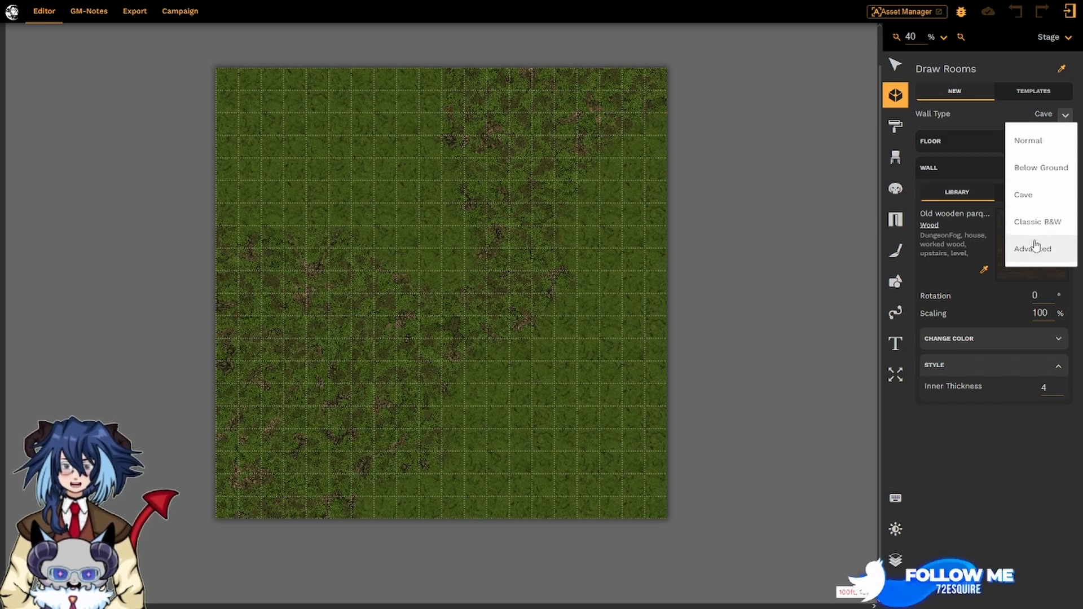
pyautogui.click(1034, 148)
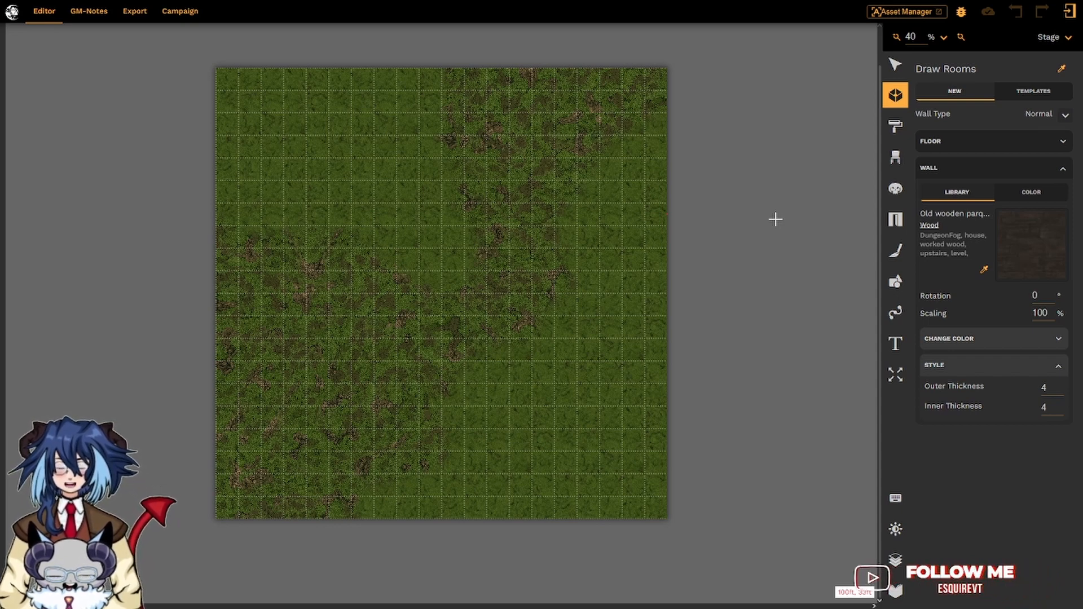
# Show the room's Old parquet floor texture with its hue, saturation and brightness adjustments.
pyautogui.click(1064, 145)
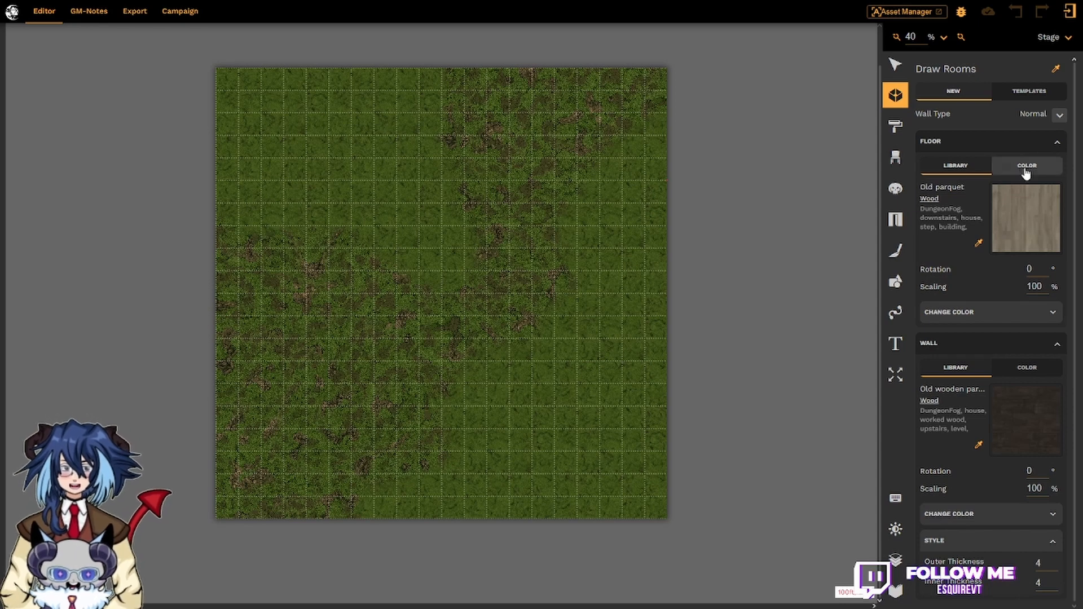
pyautogui.click(1025, 169)
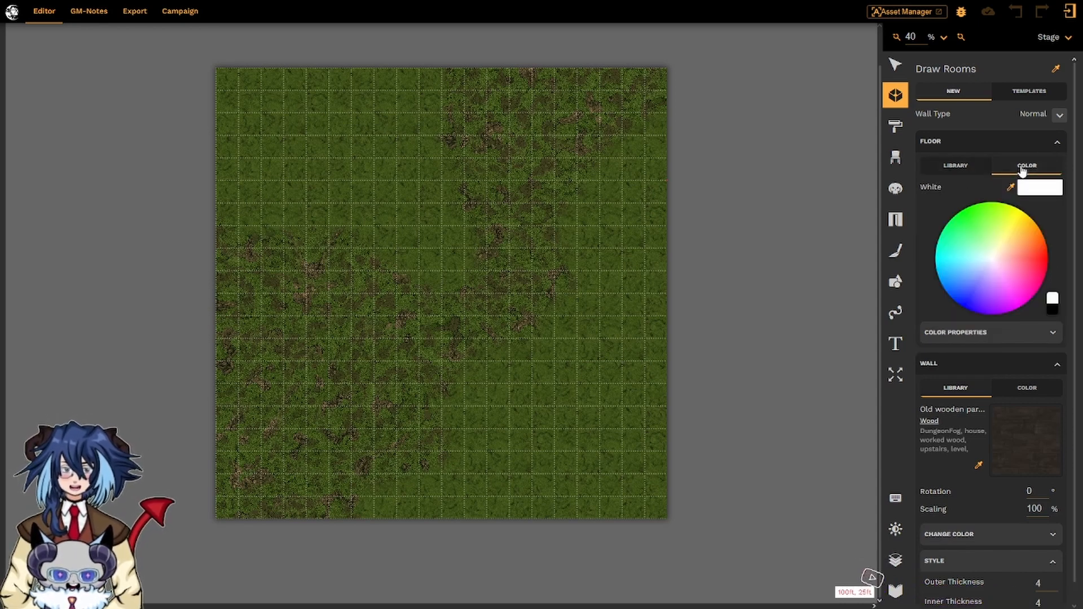
pyautogui.click(960, 173)
pyautogui.click(978, 319)
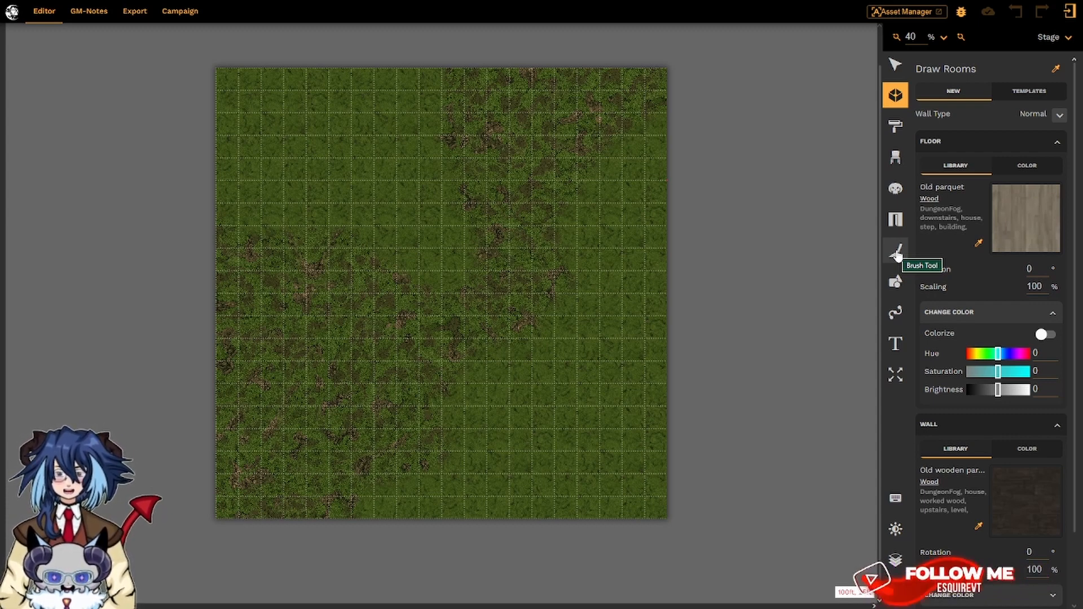
# Pick Old wooden parquet from the Wood pack as the room floor texture.
pyautogui.click(1017, 210)
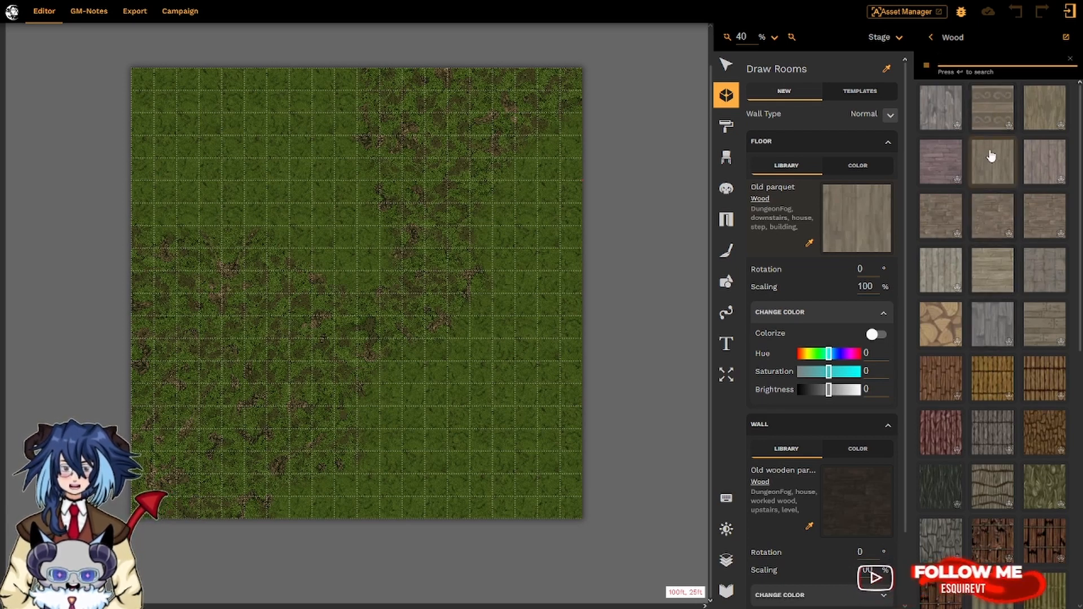
pyautogui.click(941, 214)
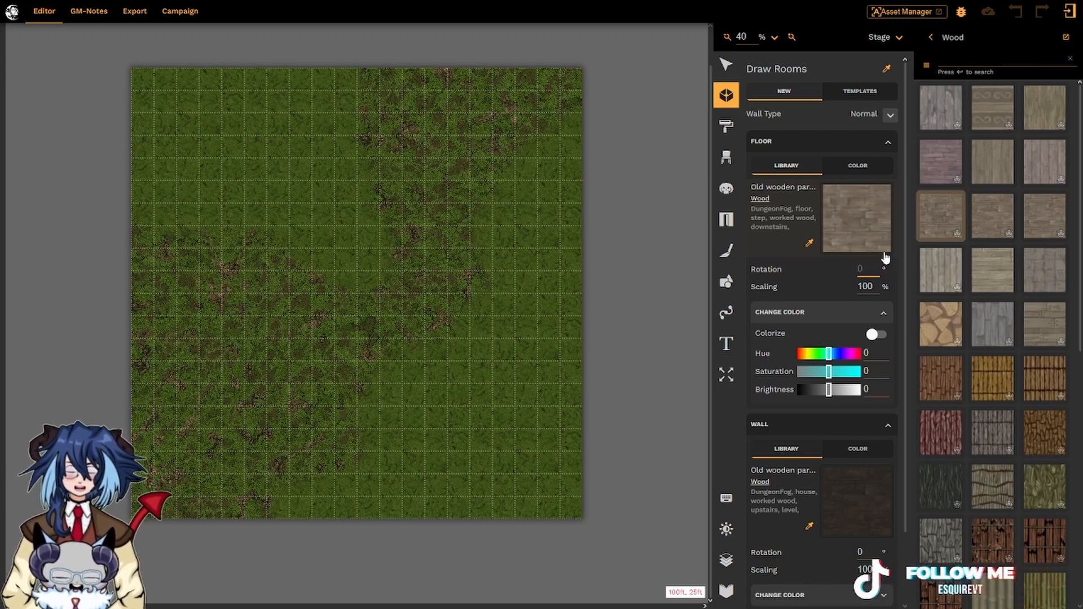
pyautogui.write('75')
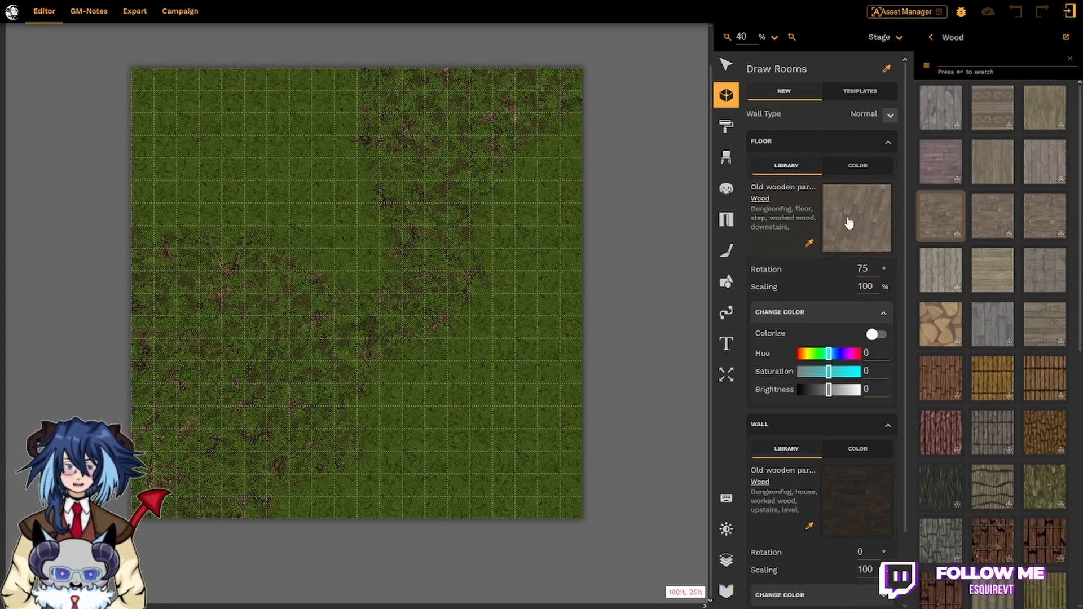
# Try floor rotation values 100 and 90, reset it to 0, and collapse Floor.
pyautogui.click(876, 268)
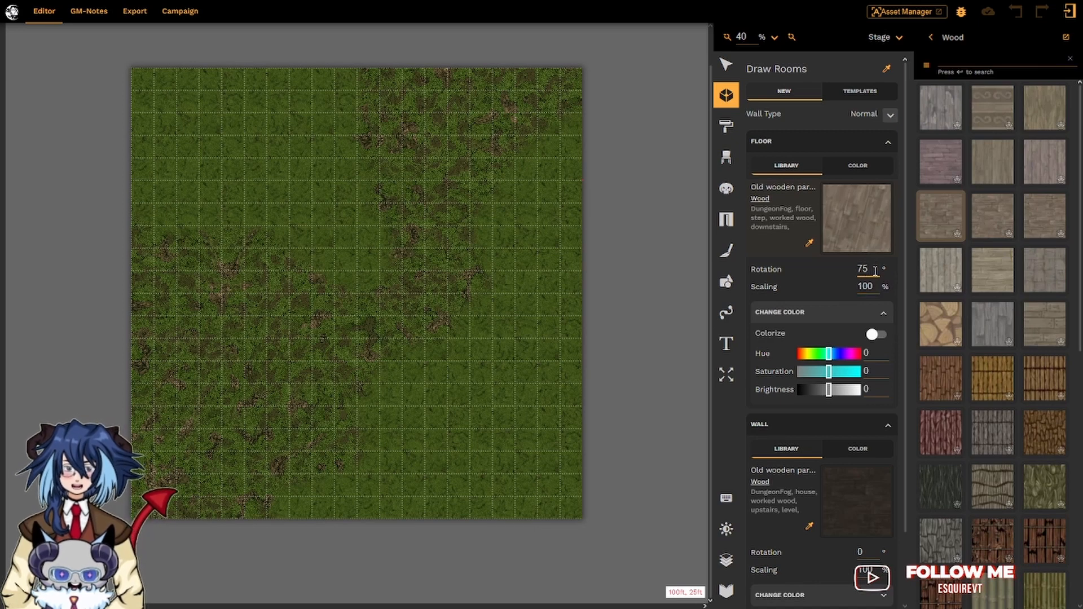
pyautogui.press('BackSpace')
pyautogui.press('BackSpace')
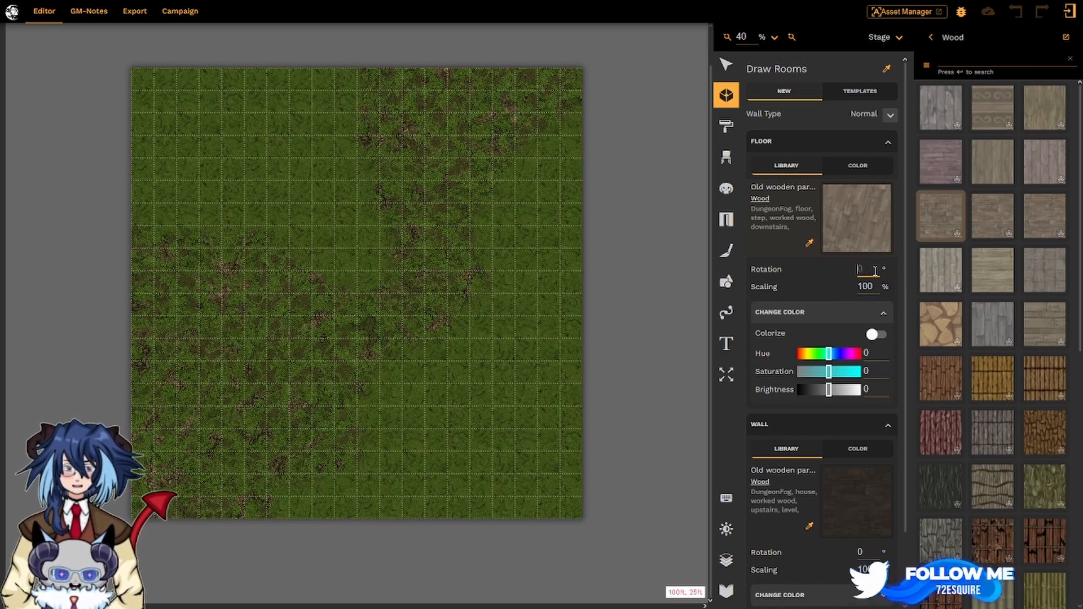
pyautogui.write('0')
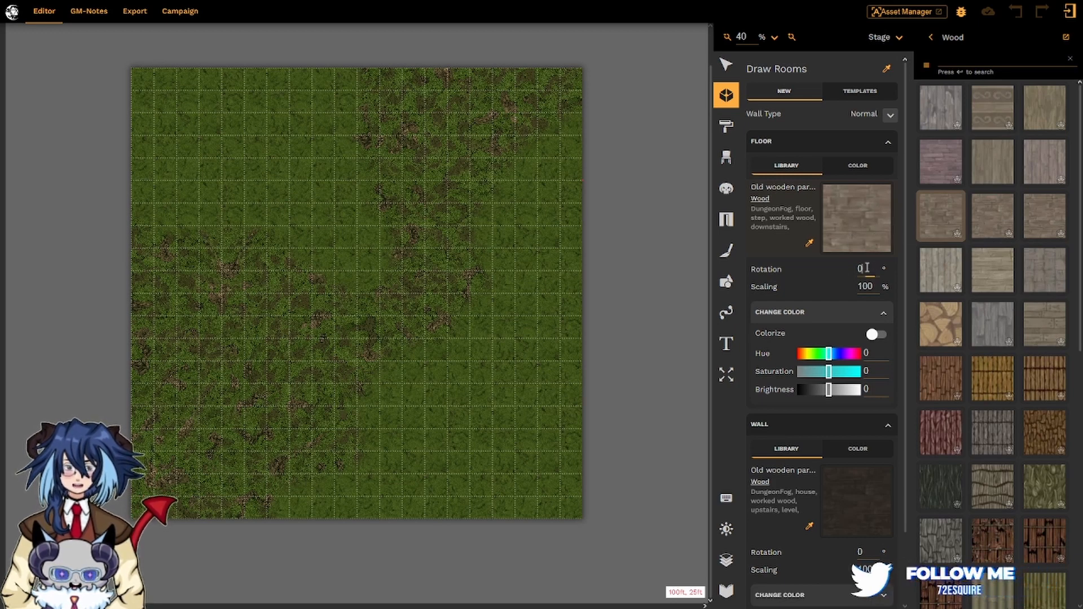
pyautogui.write('100')
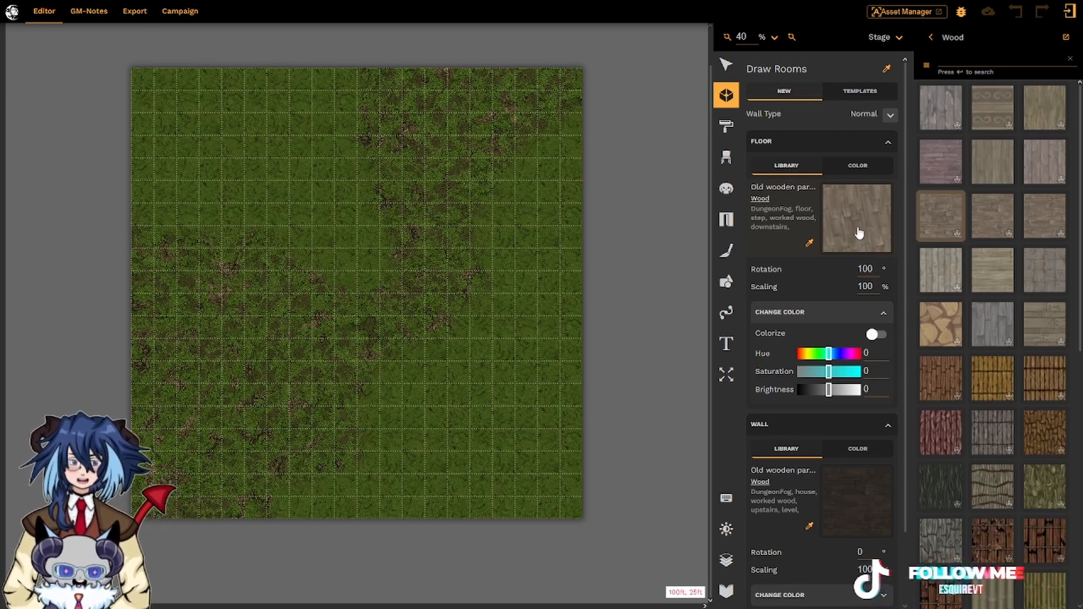
pyautogui.click(868, 269)
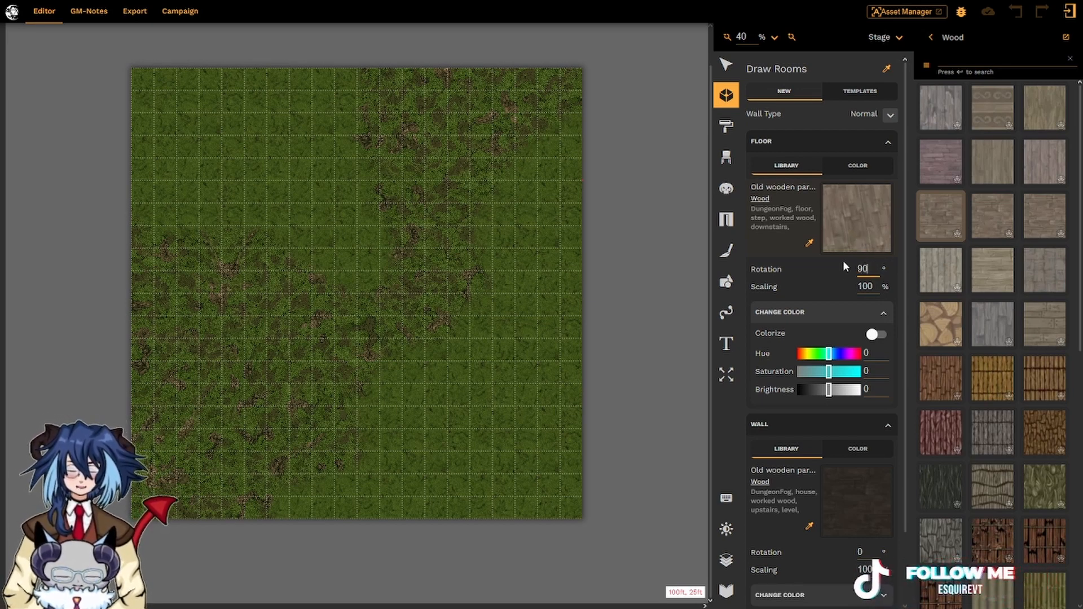
pyautogui.write('90')
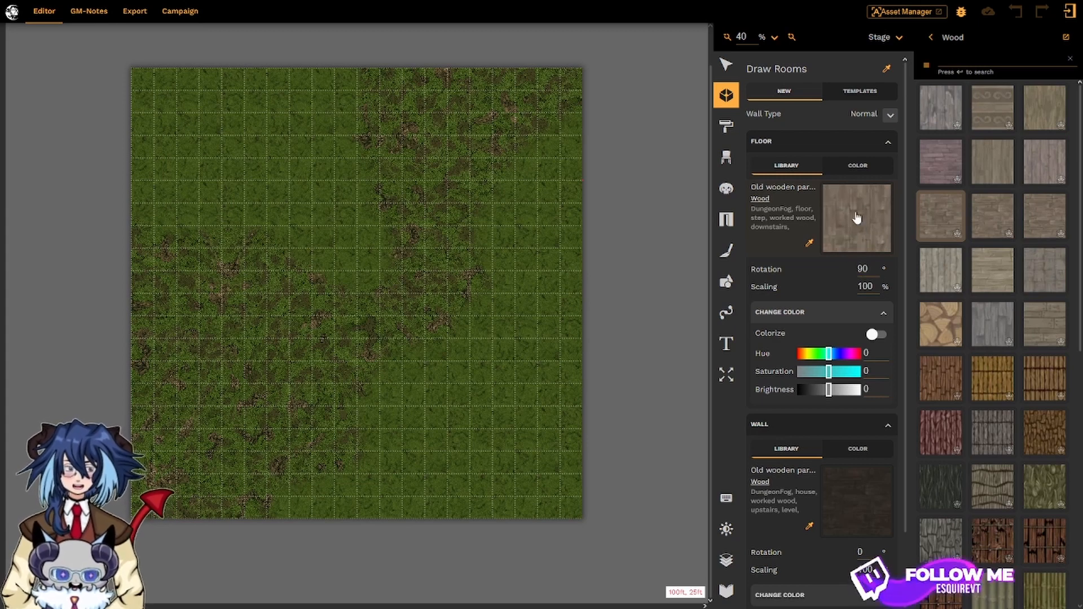
pyautogui.doubleClick(873, 269)
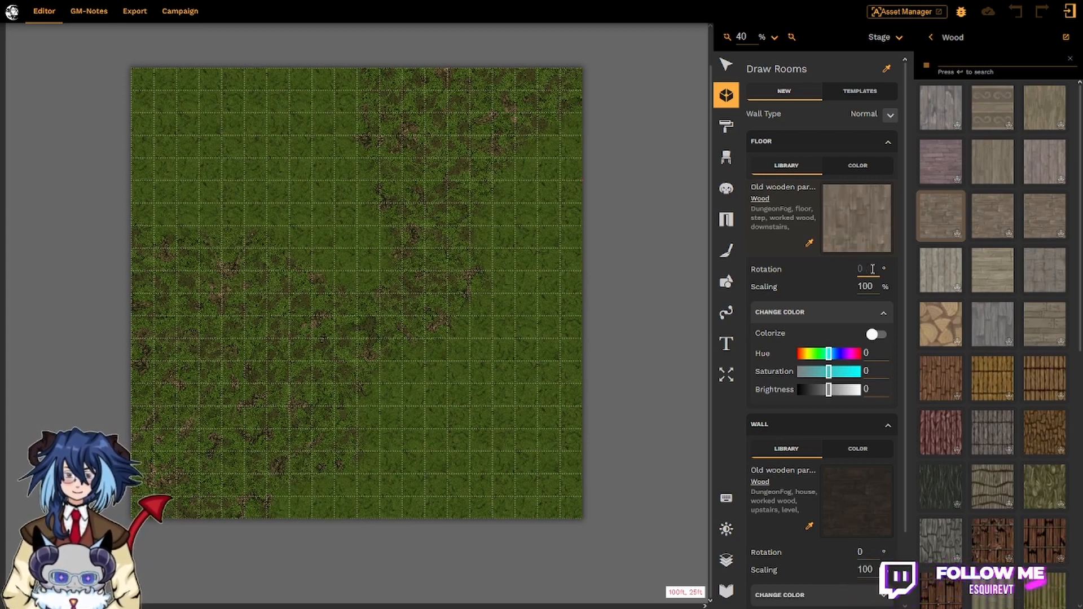
pyautogui.write('0')
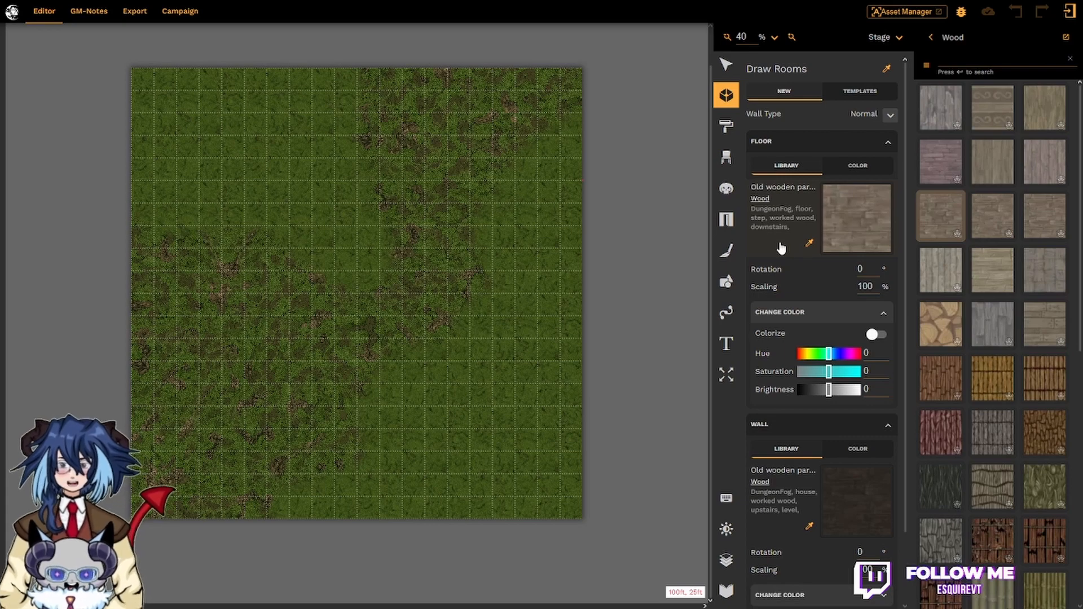
pyautogui.click(887, 143)
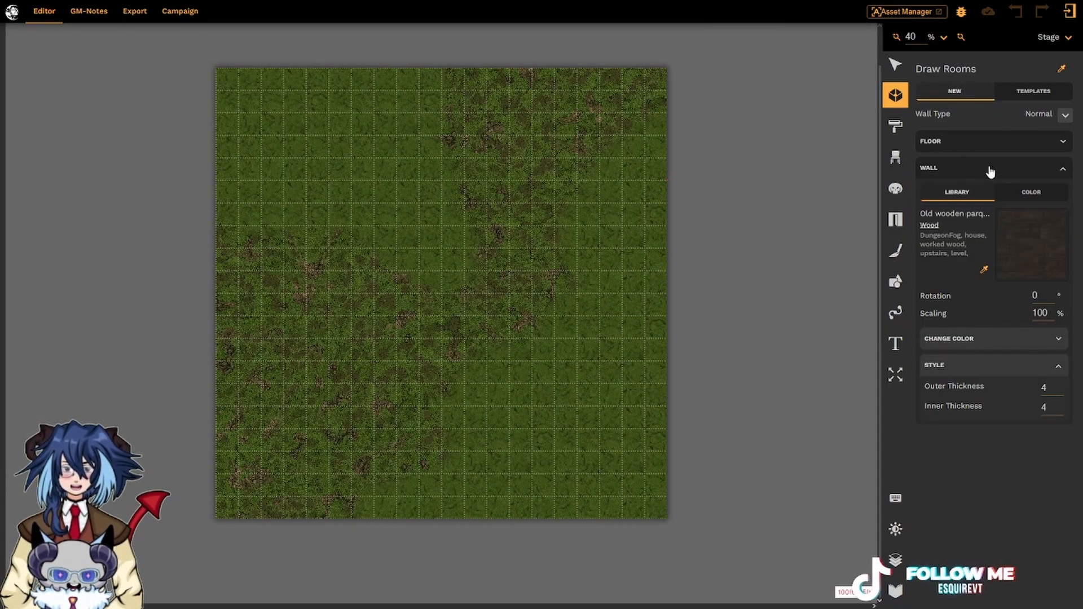
# Search all packs for 'brick' and set tiled bricks as the wall texture.
pyautogui.click(1022, 240)
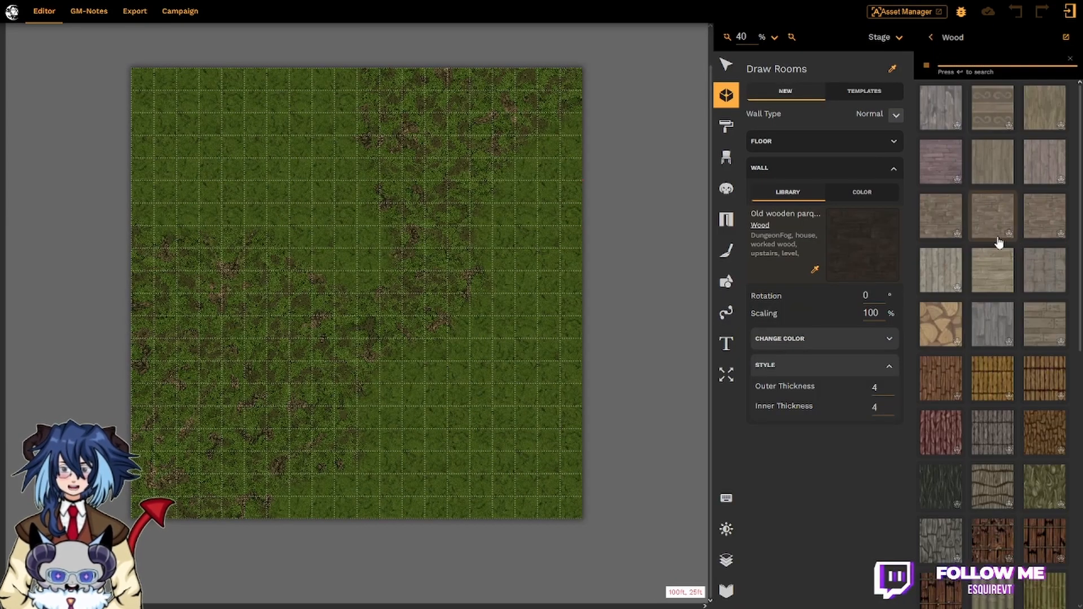
pyautogui.click(930, 37)
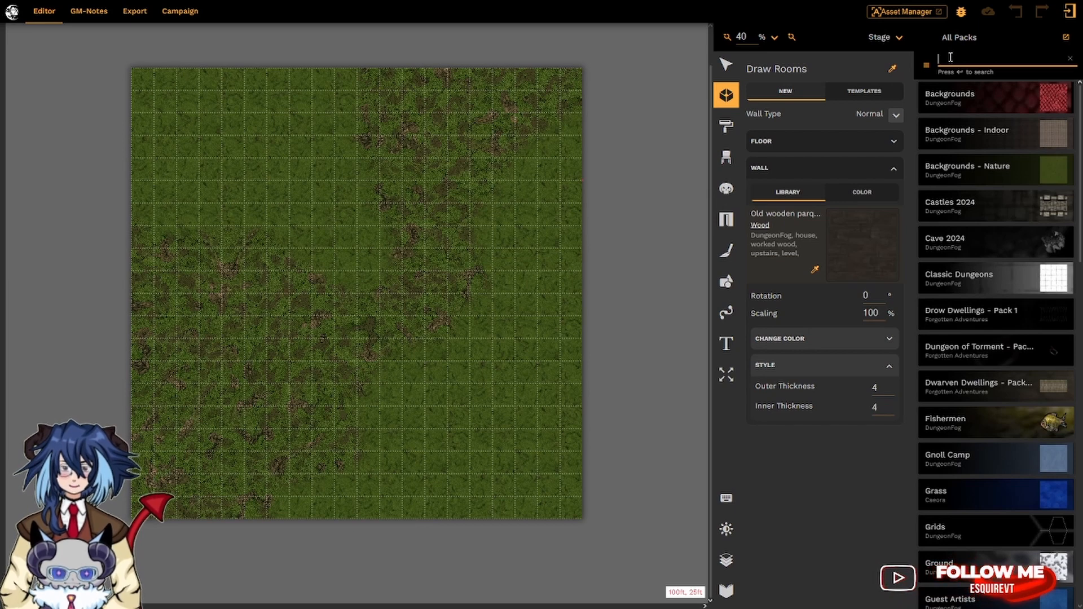
pyautogui.write('brick')
pyautogui.press('Return')
pyautogui.click(940, 485)
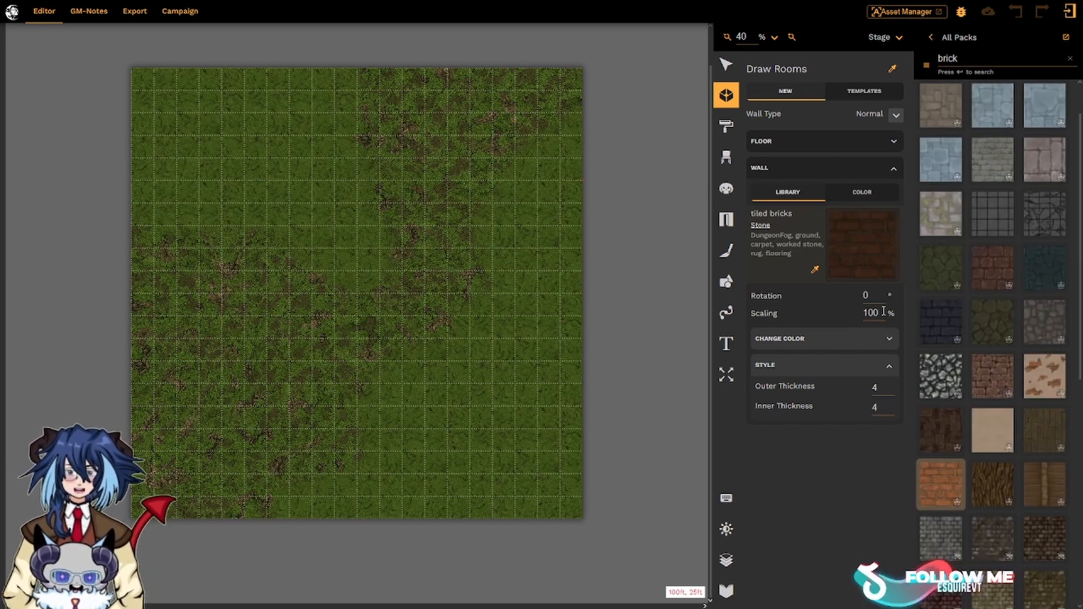
# Collapse the wall color adjustments and close the brick asset browser.
pyautogui.click(889, 339)
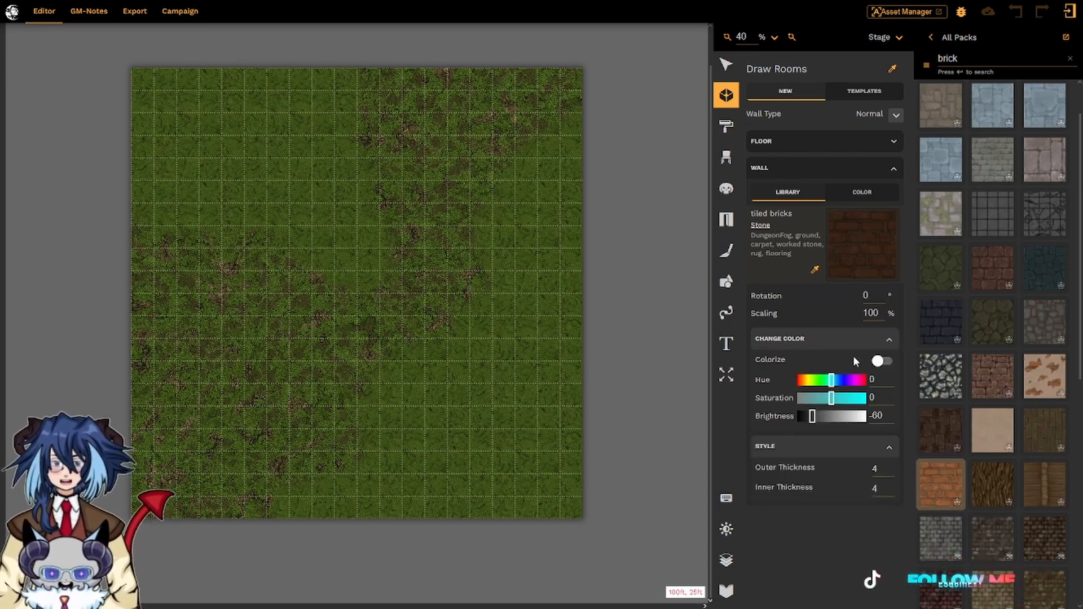
pyautogui.click(852, 344)
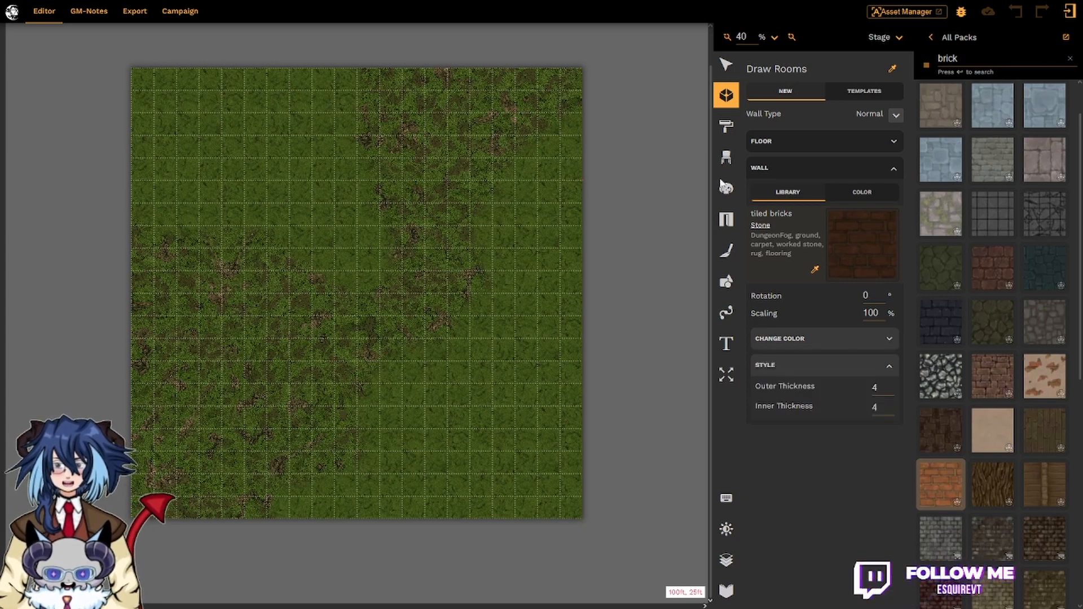
pyautogui.click(786, 142)
pyautogui.click(787, 144)
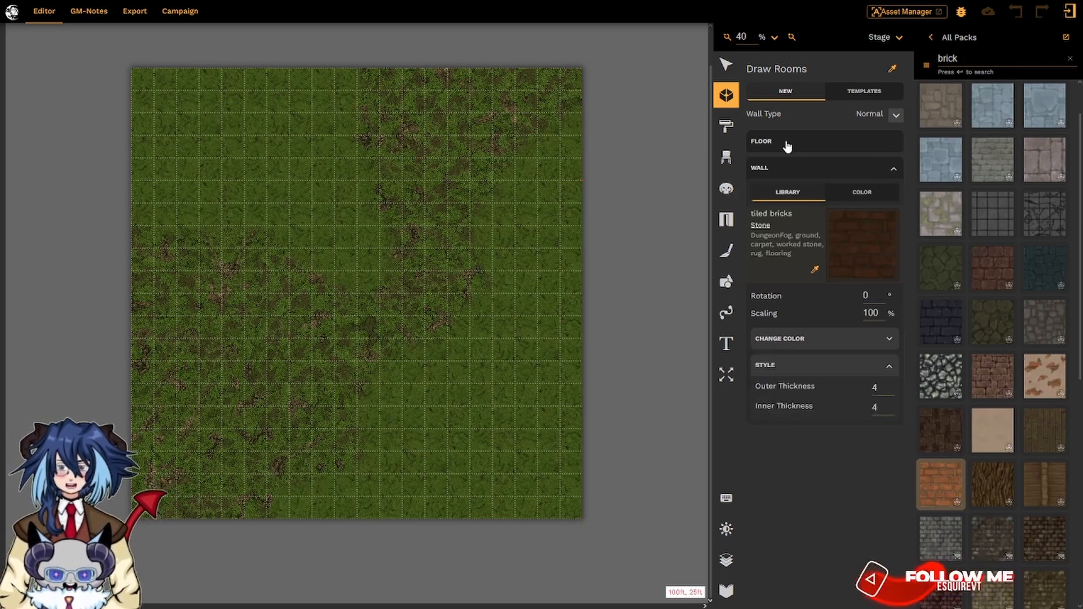
pyautogui.click(814, 171)
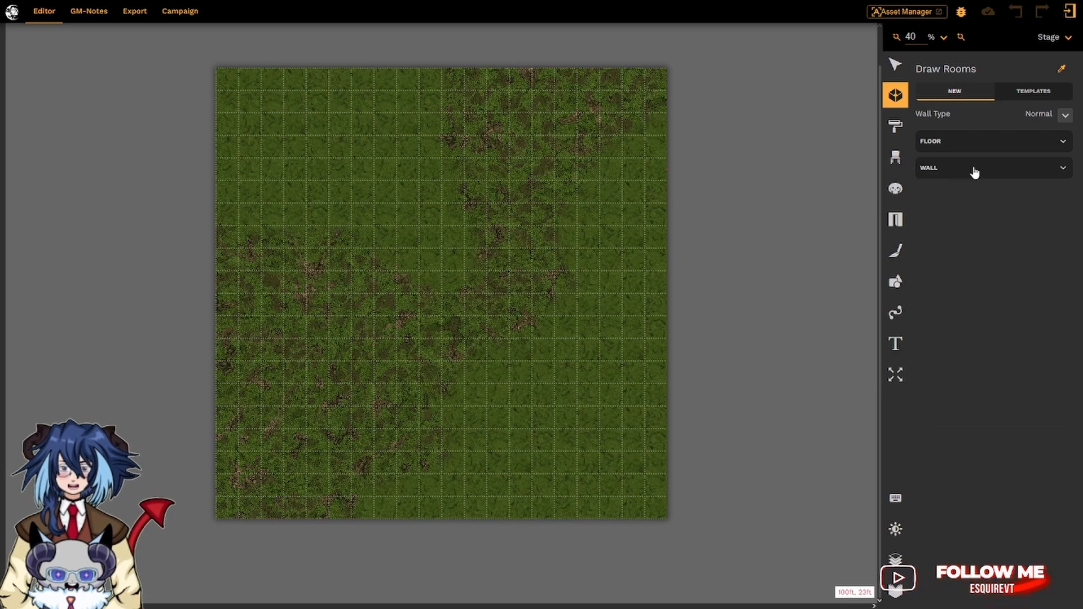
pyautogui.click(974, 171)
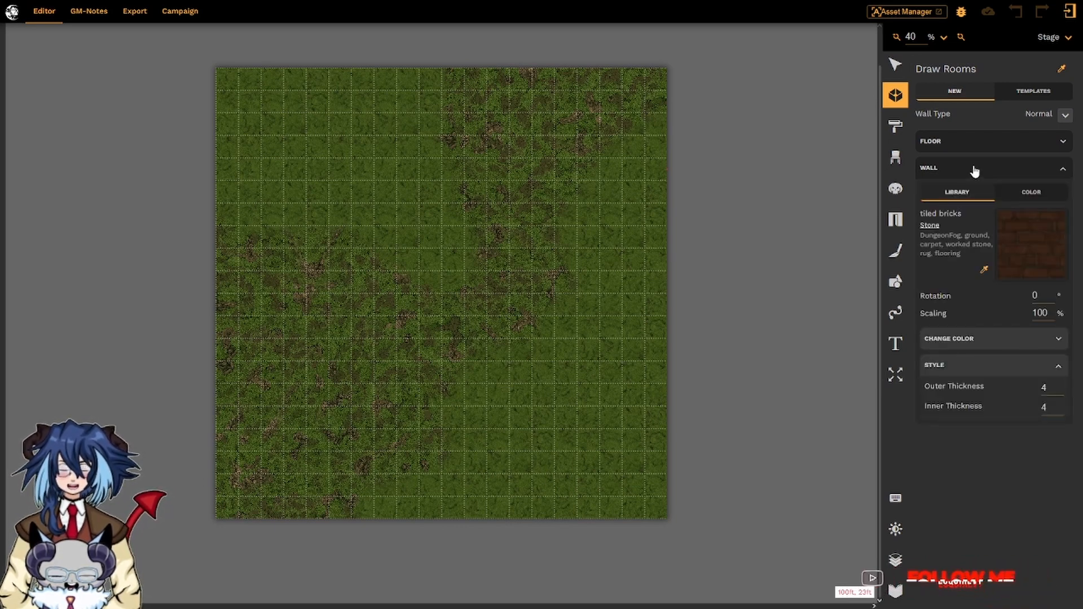
# Draw the L-shaped room outline in the lower-right map, select it, and edit Floor Scaling.
pyautogui.moveTo(577, 226); pyautogui.dragTo(667, 226)
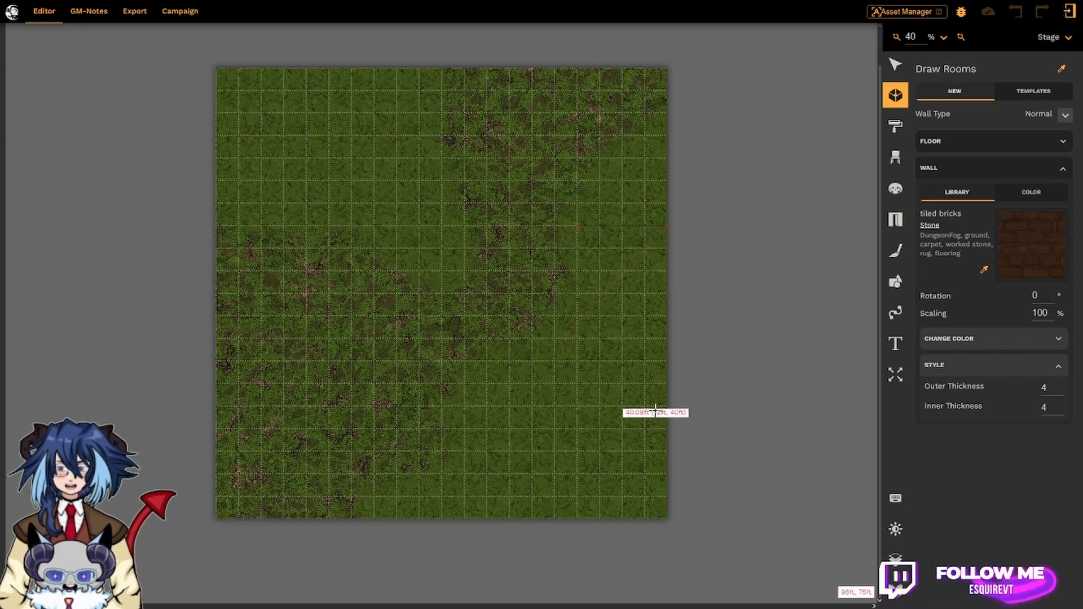
pyautogui.click(668, 518)
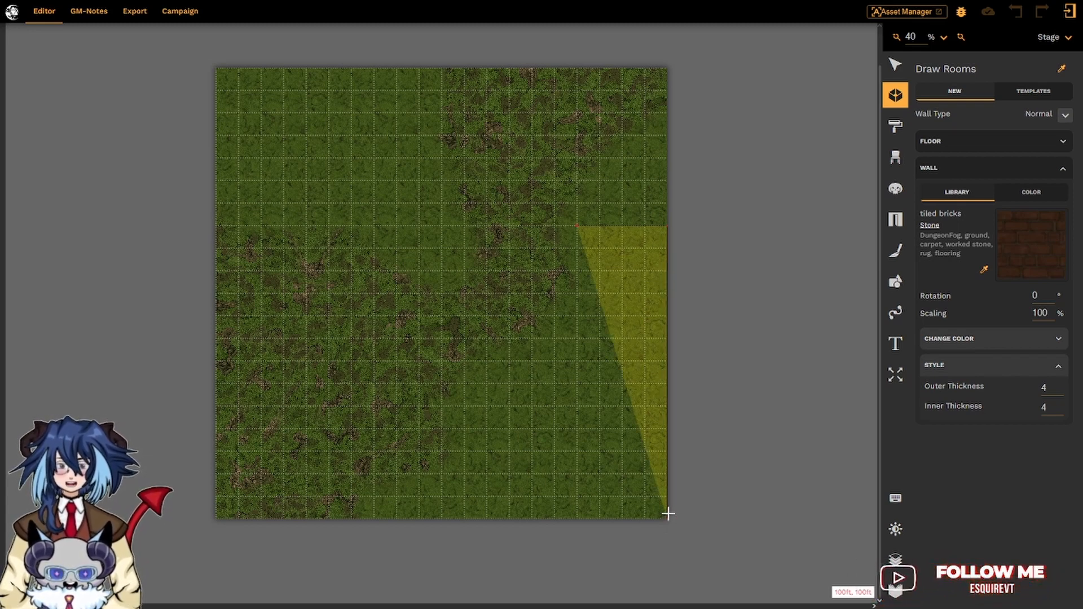
pyautogui.click(573, 227)
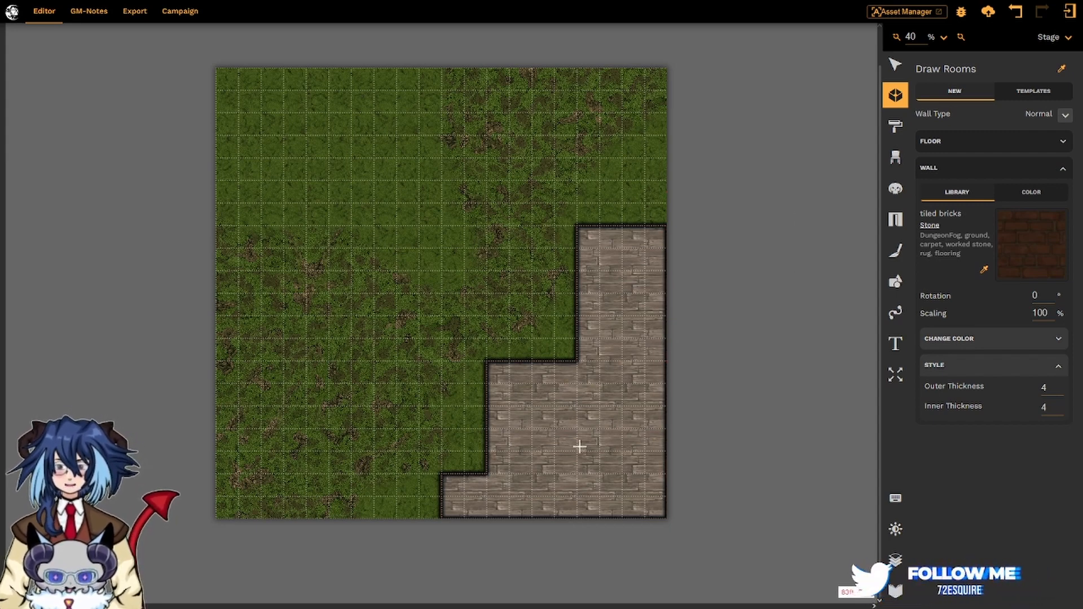
pyautogui.click(608, 351)
pyautogui.doubleClick(1046, 303)
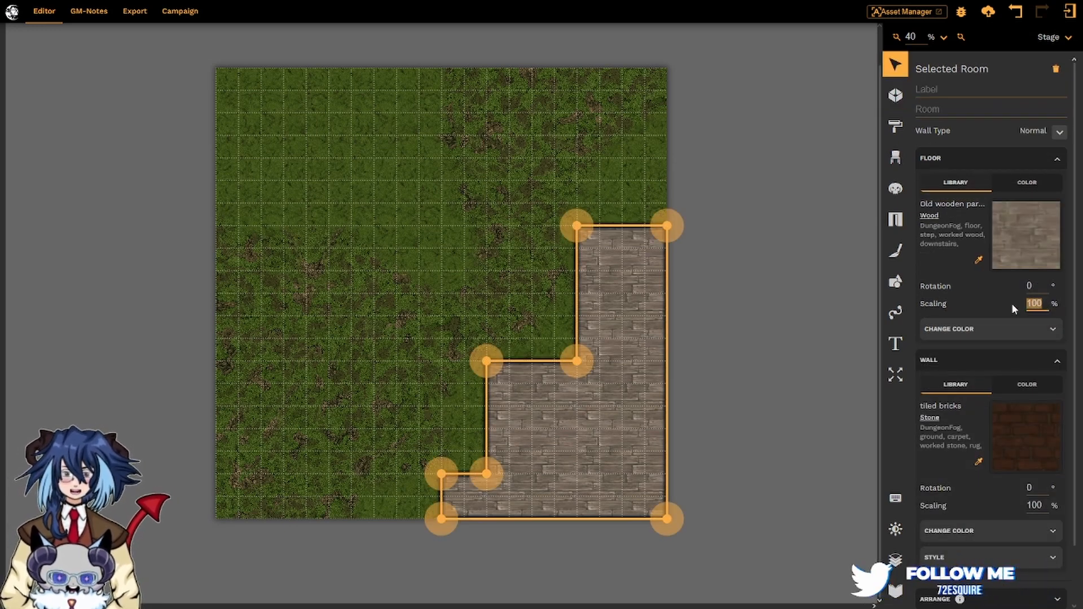
# Scale the room's floor texture to 50%, then 65%, and deselect the room.
pyautogui.press('Return')
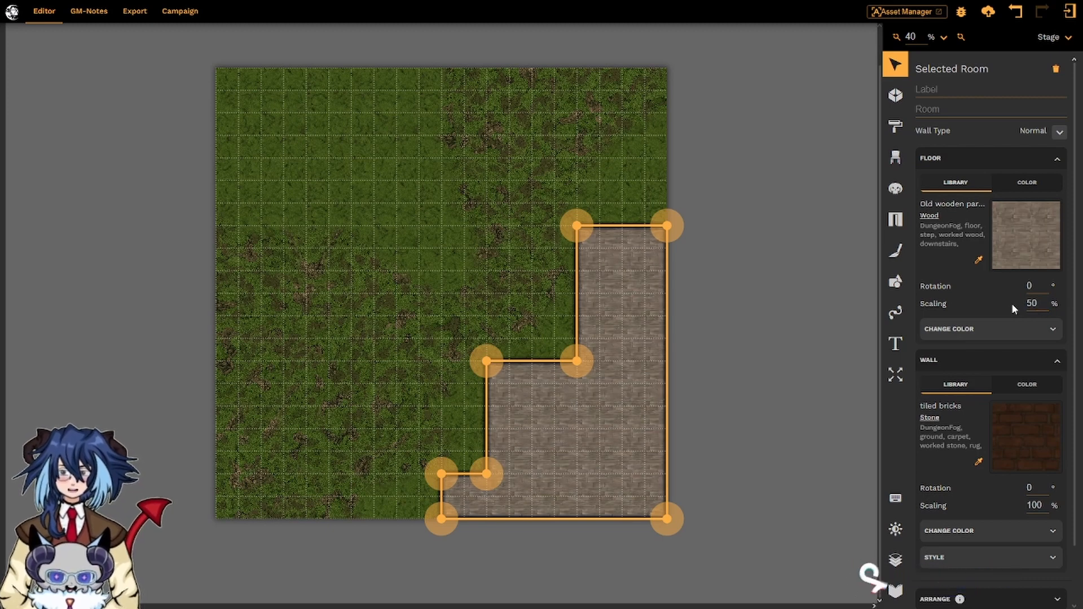
pyautogui.click(1043, 305)
pyautogui.click(1043, 305)
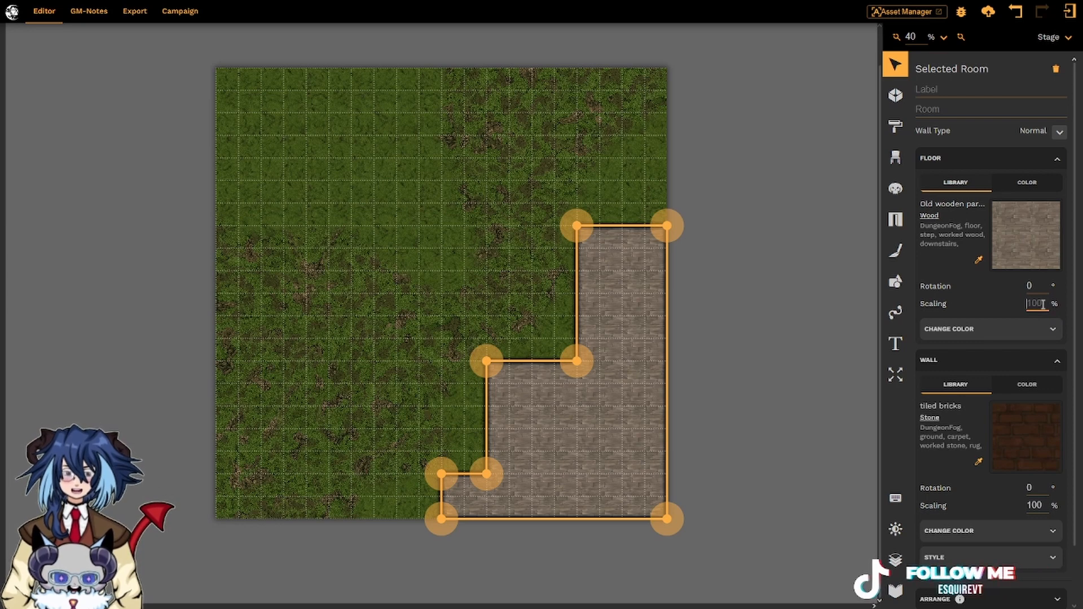
pyautogui.write('65')
pyautogui.press('Return')
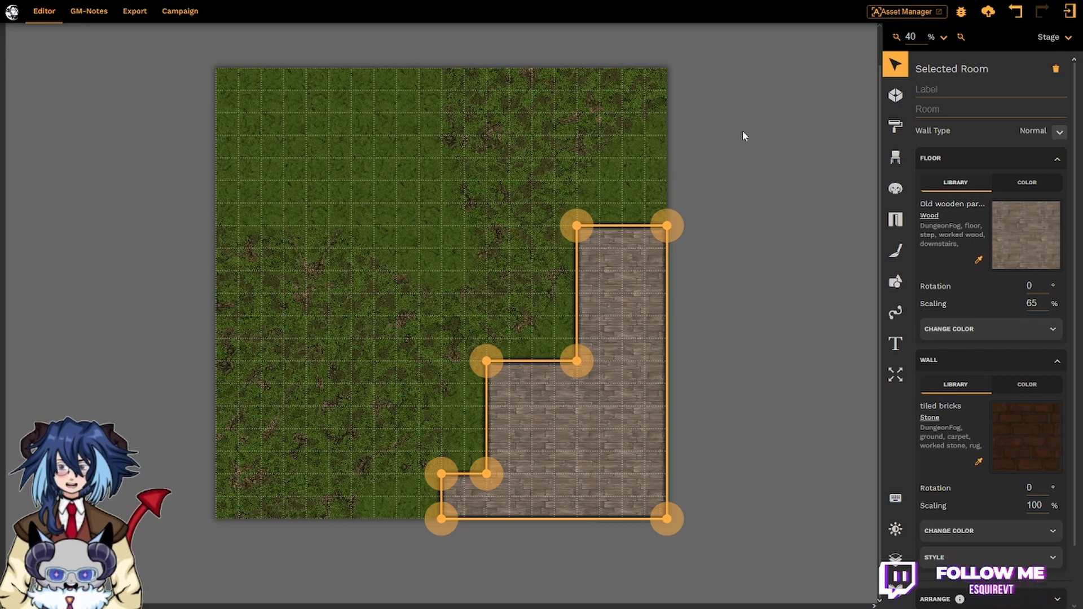
pyautogui.click(368, 172)
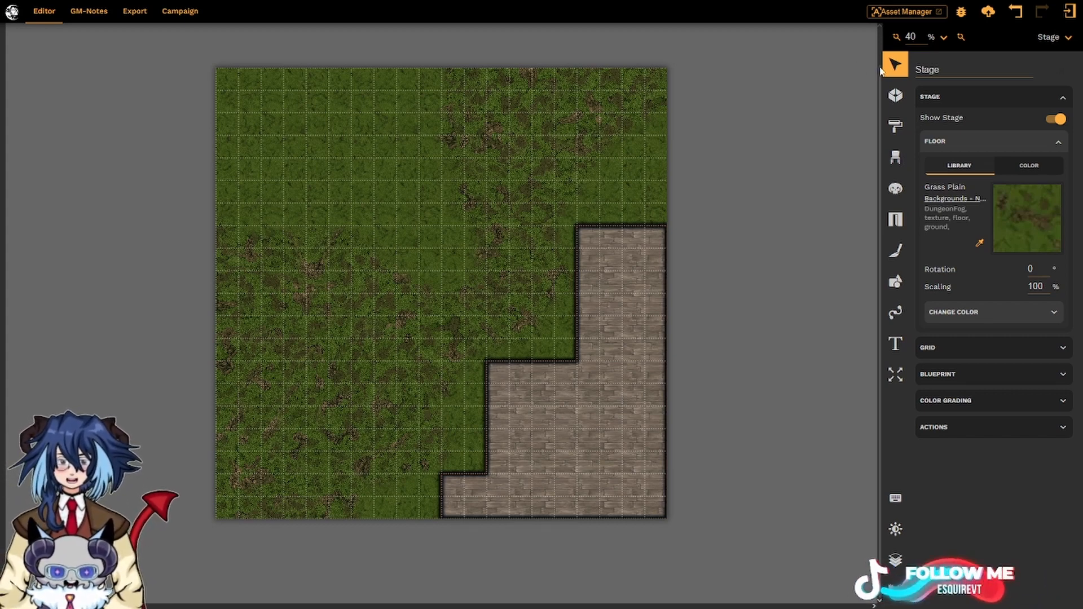
# Set the room's outer wall thickness to 15 and deselect to check the walls.
pyautogui.click(601, 231)
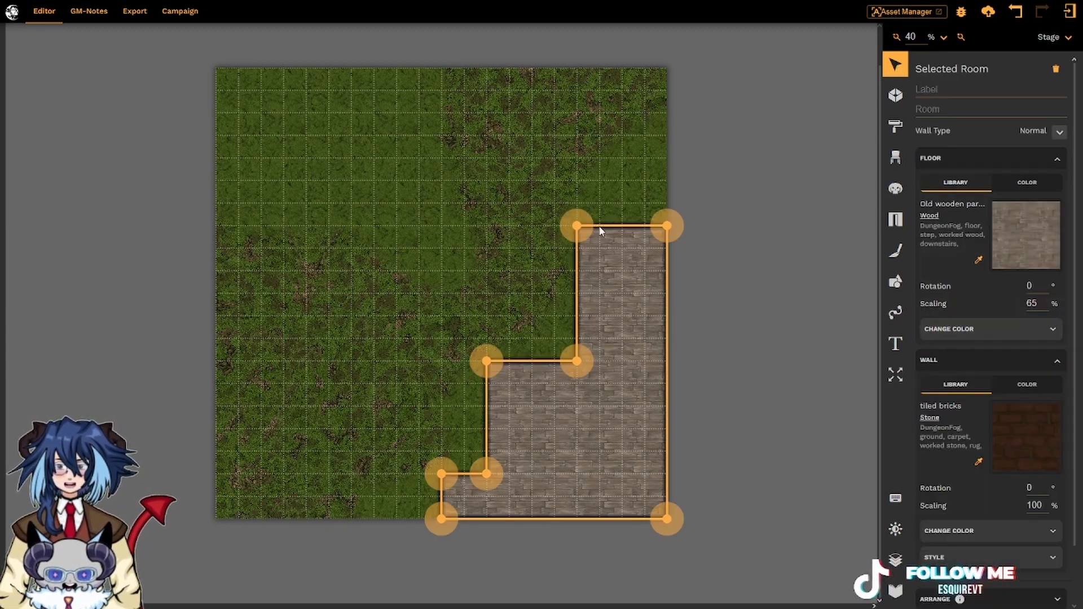
pyautogui.click(1053, 557)
pyautogui.click(1038, 524)
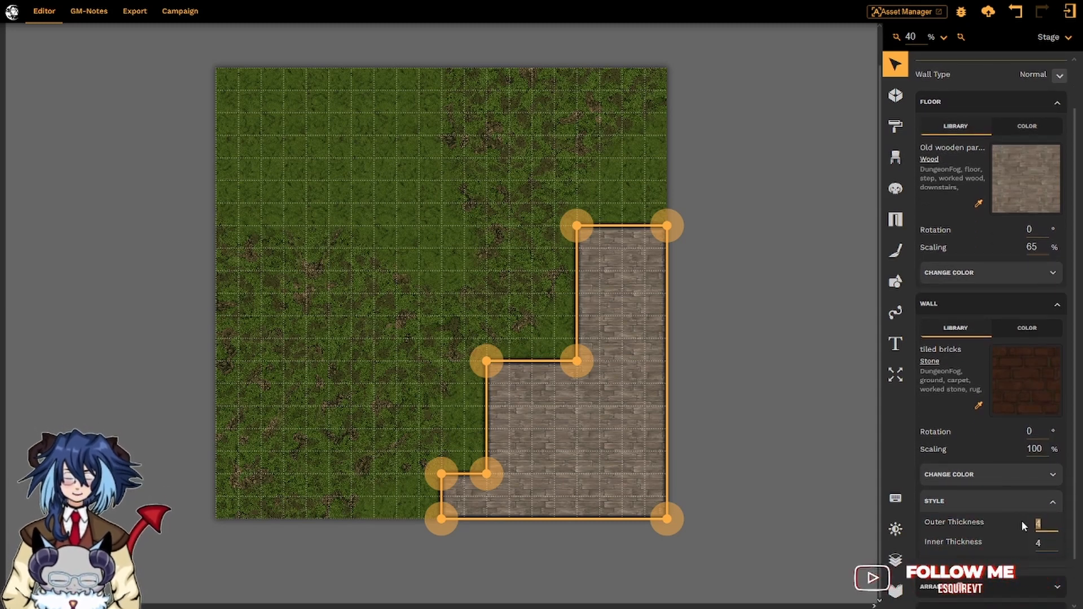
pyautogui.write('15')
pyautogui.press('Return')
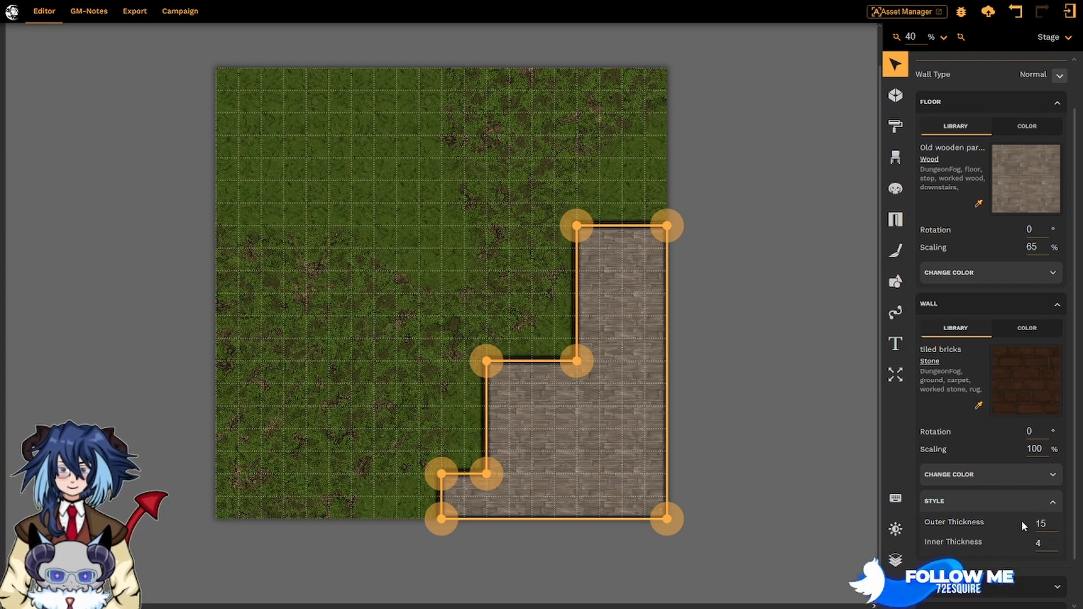
pyautogui.click(774, 201)
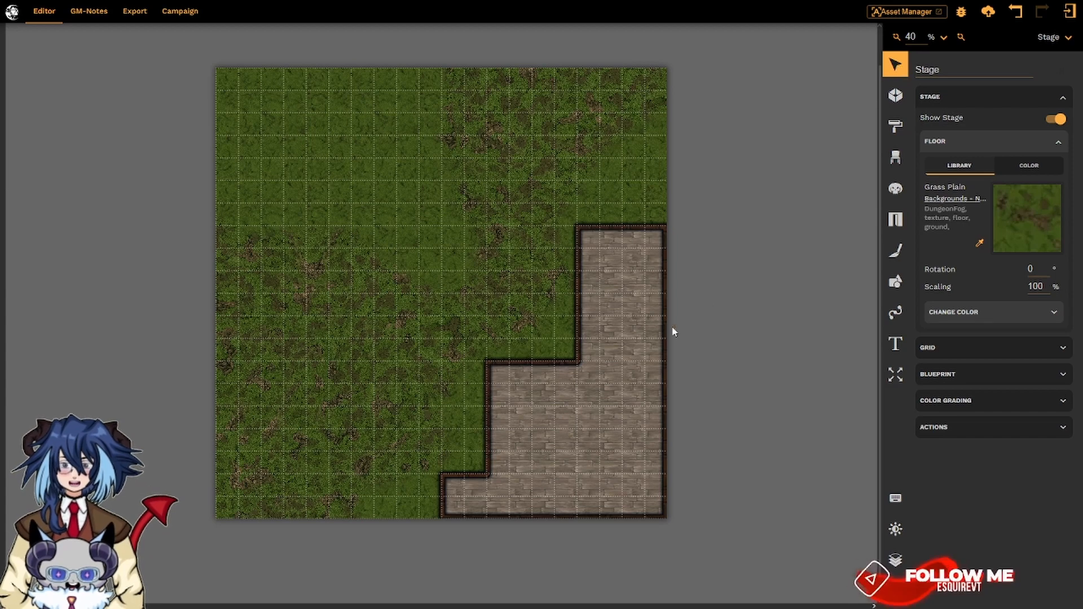
# Set the room's inner wall thickness to 8 and deselect to view the result.
pyautogui.click(617, 363)
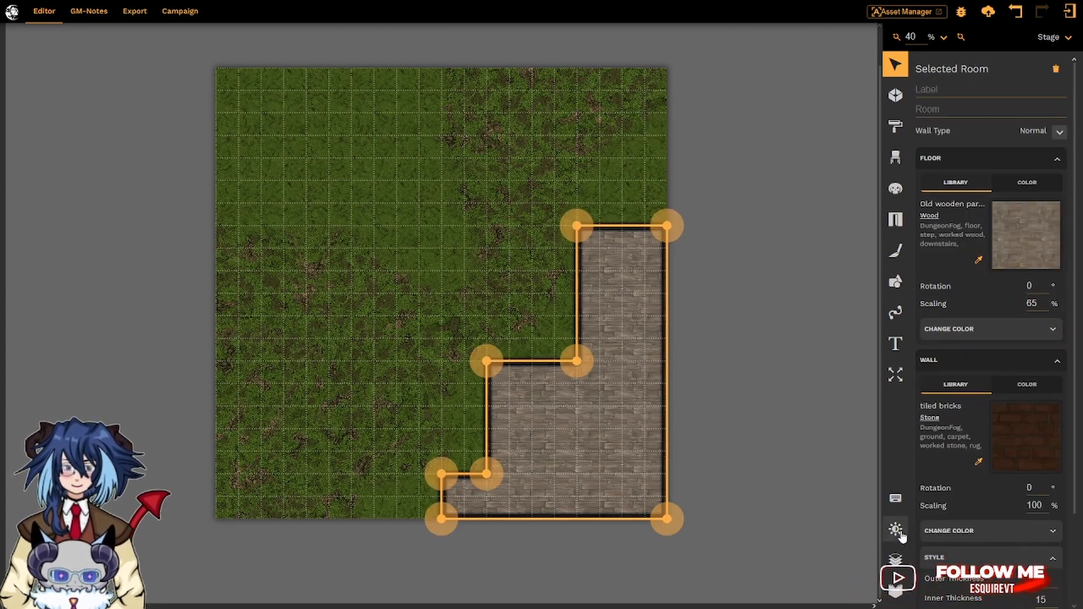
pyautogui.scroll(-2, 919, 554)
pyautogui.doubleClick(1041, 490)
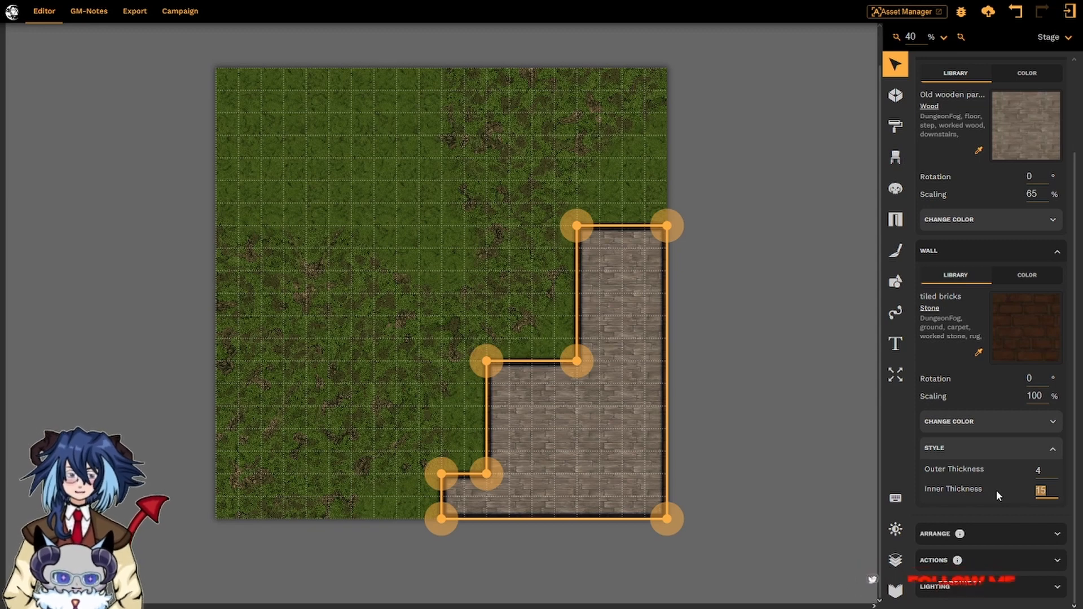
pyautogui.write('8')
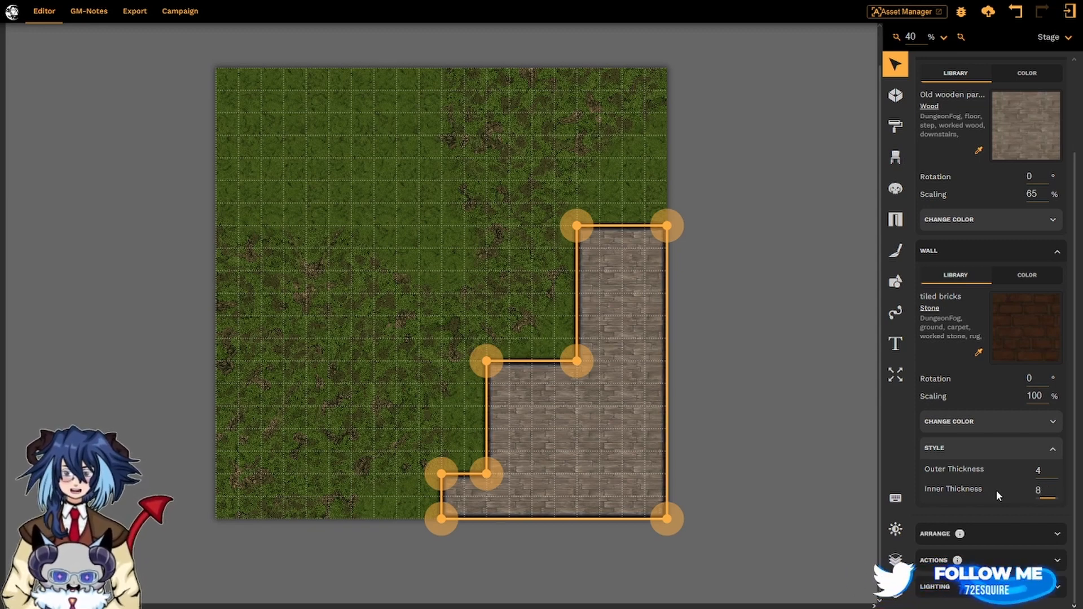
pyautogui.click(788, 325)
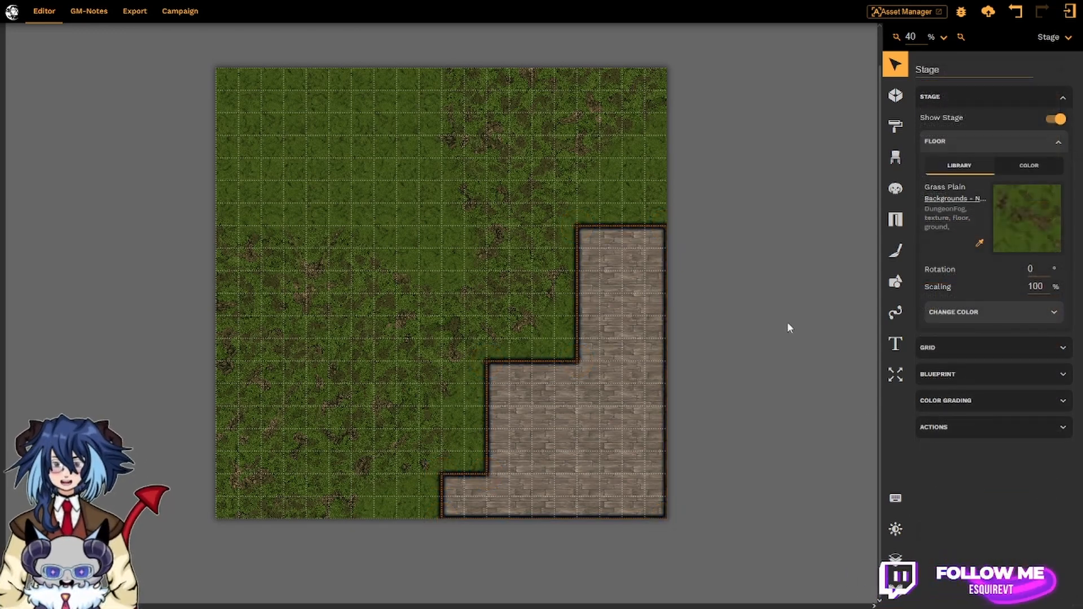